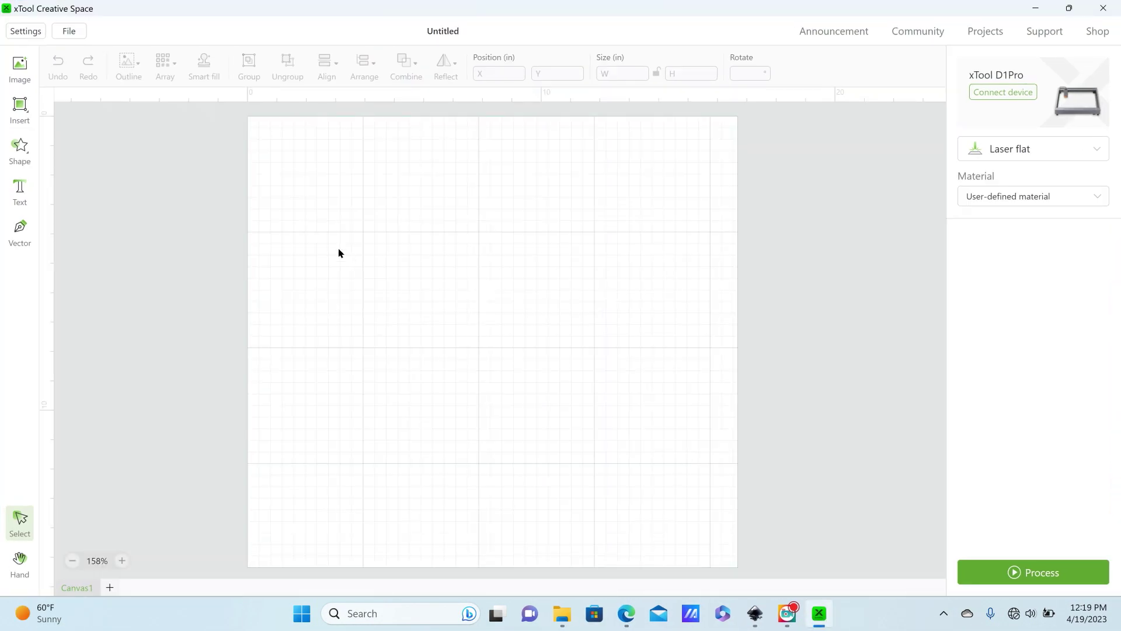
Drag birdmagnetset-NicCreates.svg from the Desktop folder onto the canvas and move it to the centre.
mouse_move(563, 612)
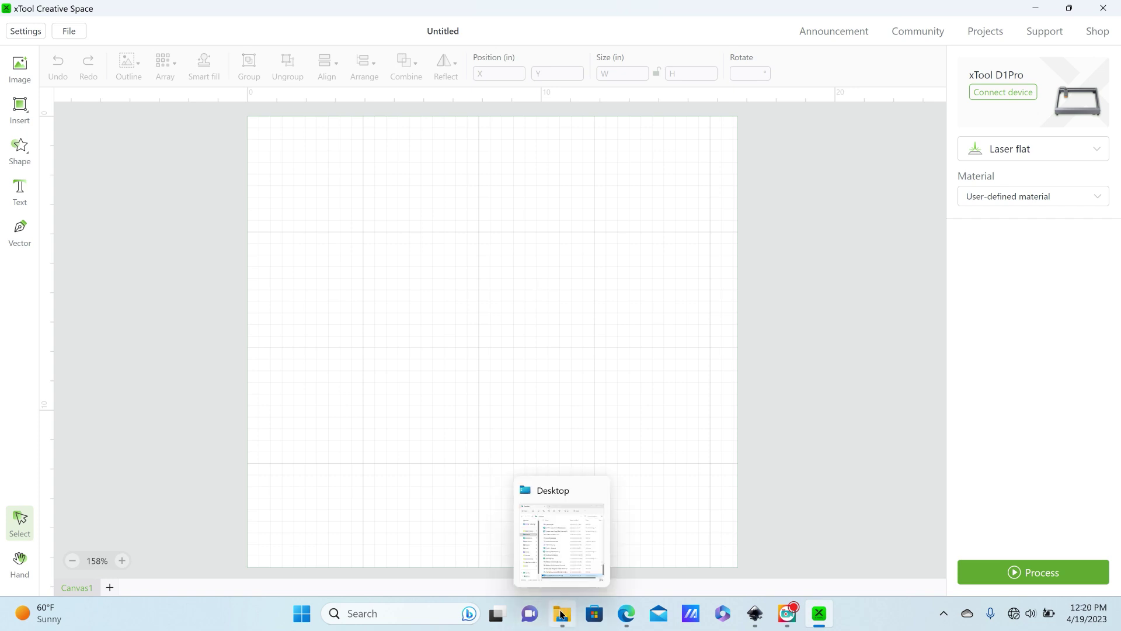
click(559, 614)
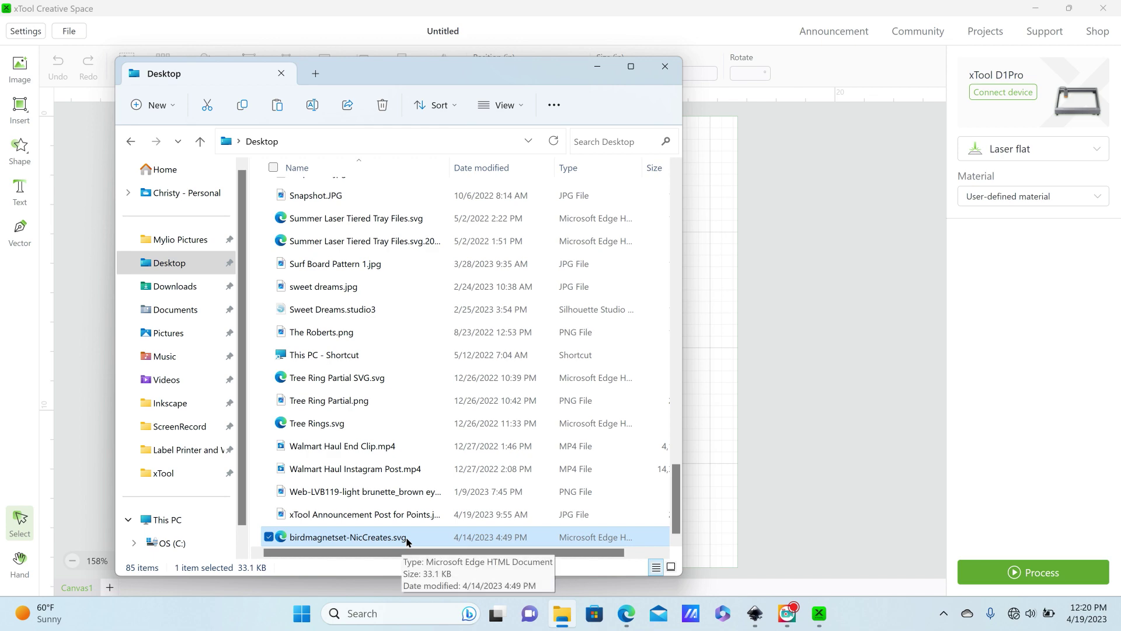
drag(433, 72, 874, 55)
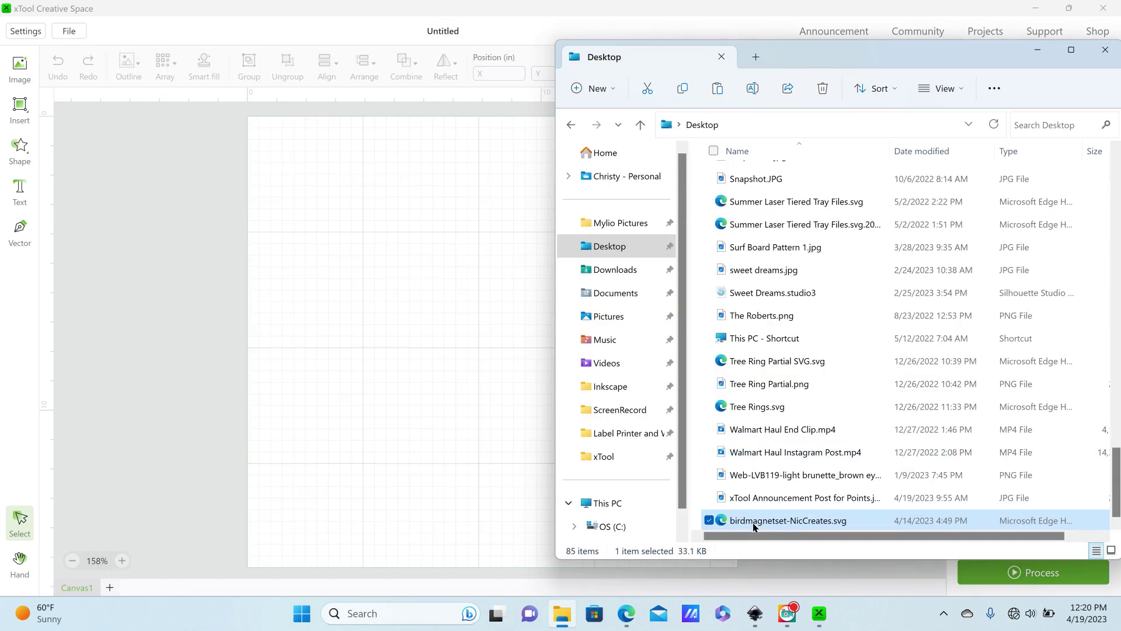
drag(753, 523, 406, 448)
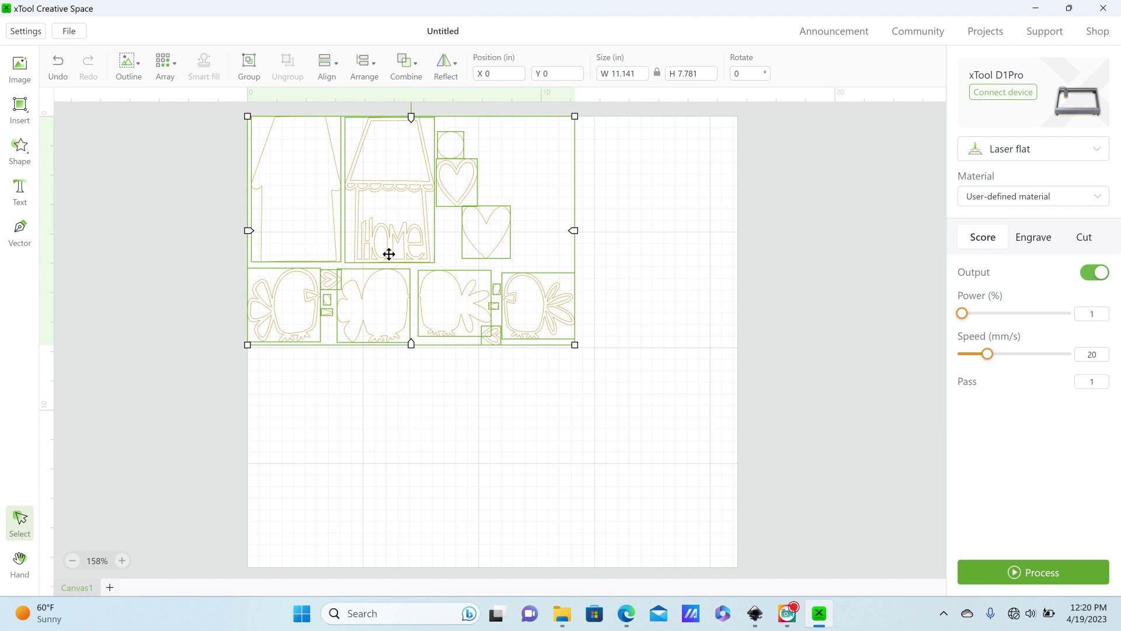
drag(389, 254, 467, 381)
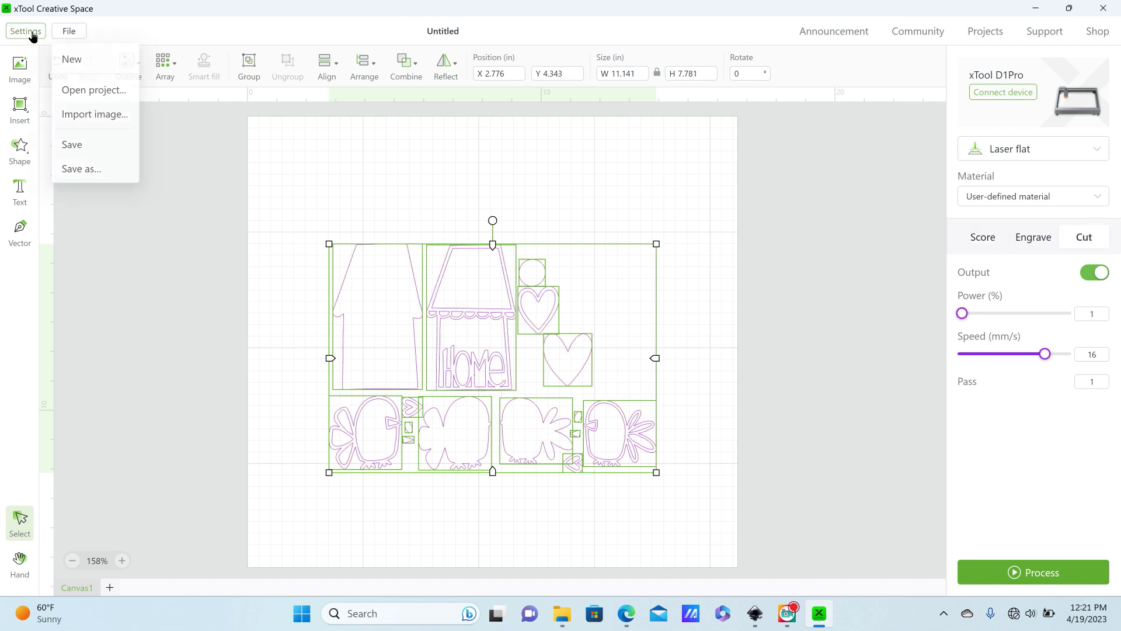
Check the program settings, then marquee-select every house and bird piece of the design.
click(27, 31)
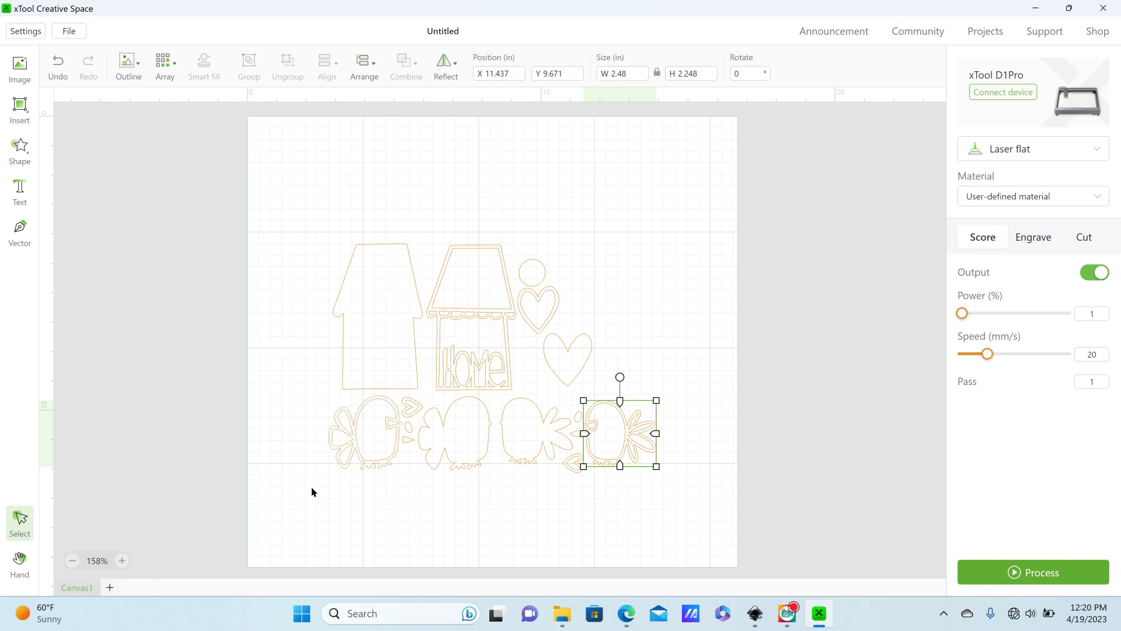
click(378, 316)
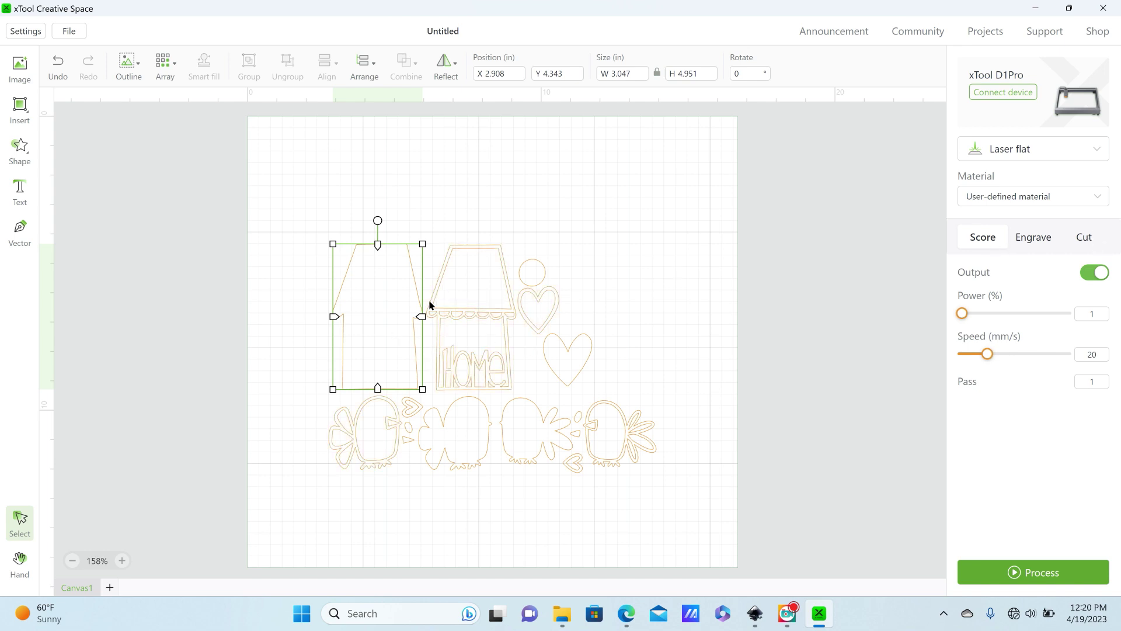
drag(300, 186, 690, 538)
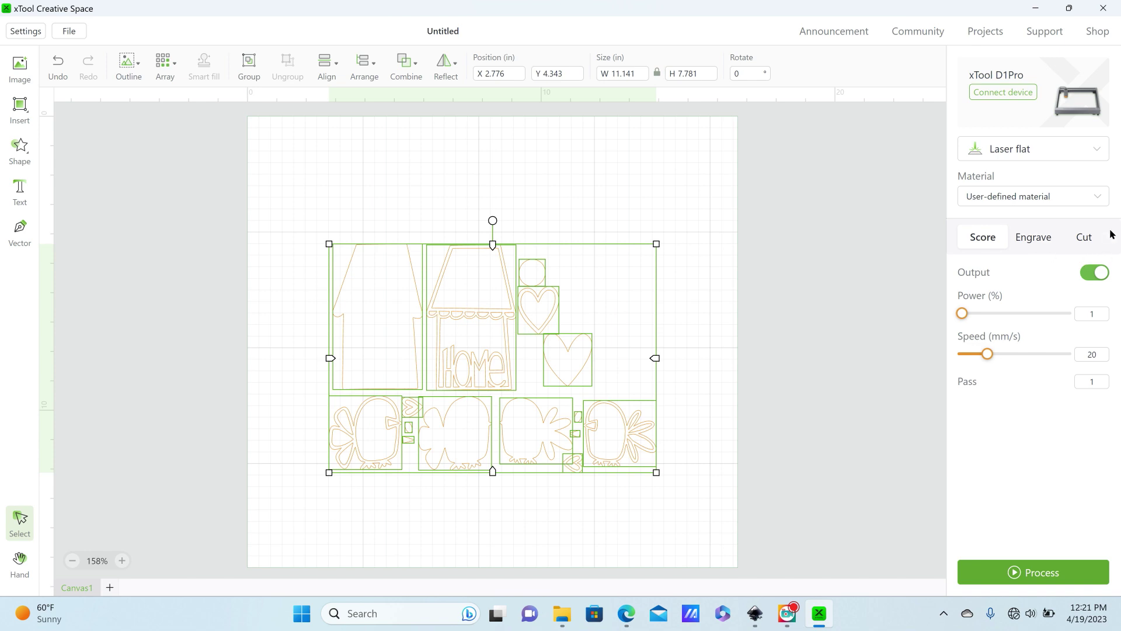
Set all pieces to Cut with User-defined material, 100% power and 4 mm/s speed.
click(1082, 241)
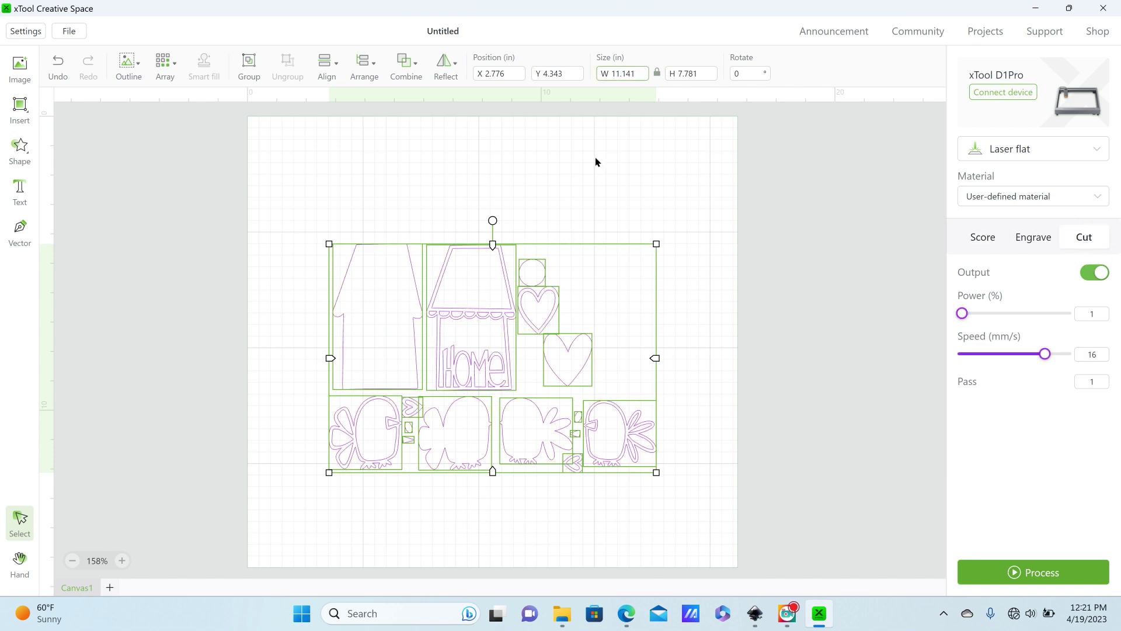
click(1007, 196)
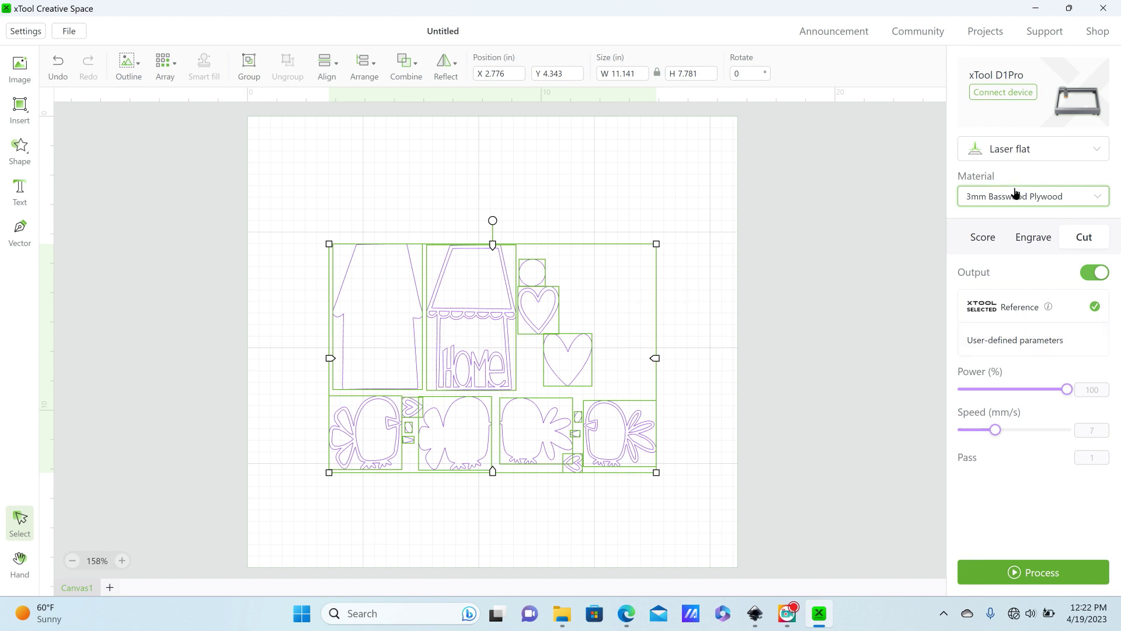
click(1051, 201)
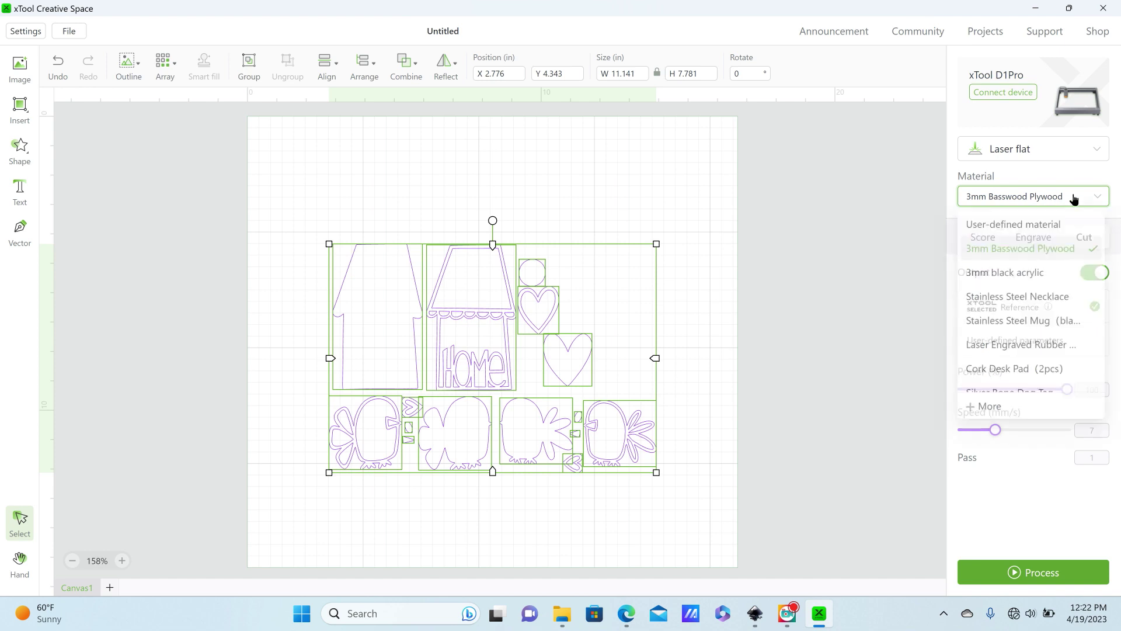
click(1016, 220)
drag(1031, 317, 1071, 316)
drag(1045, 359, 981, 364)
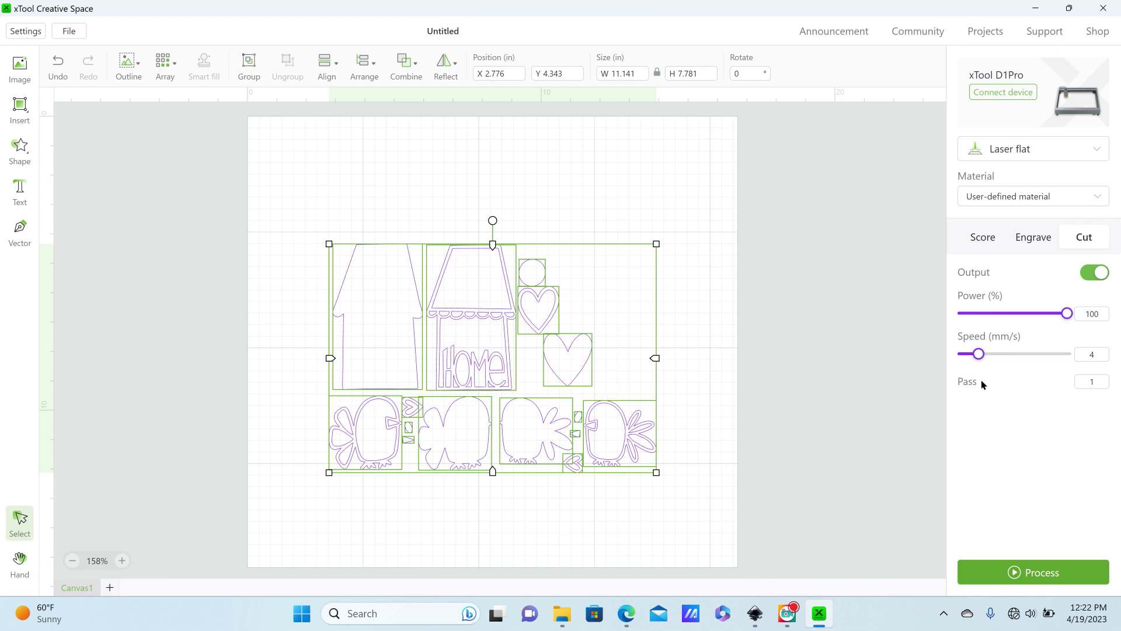
click(687, 303)
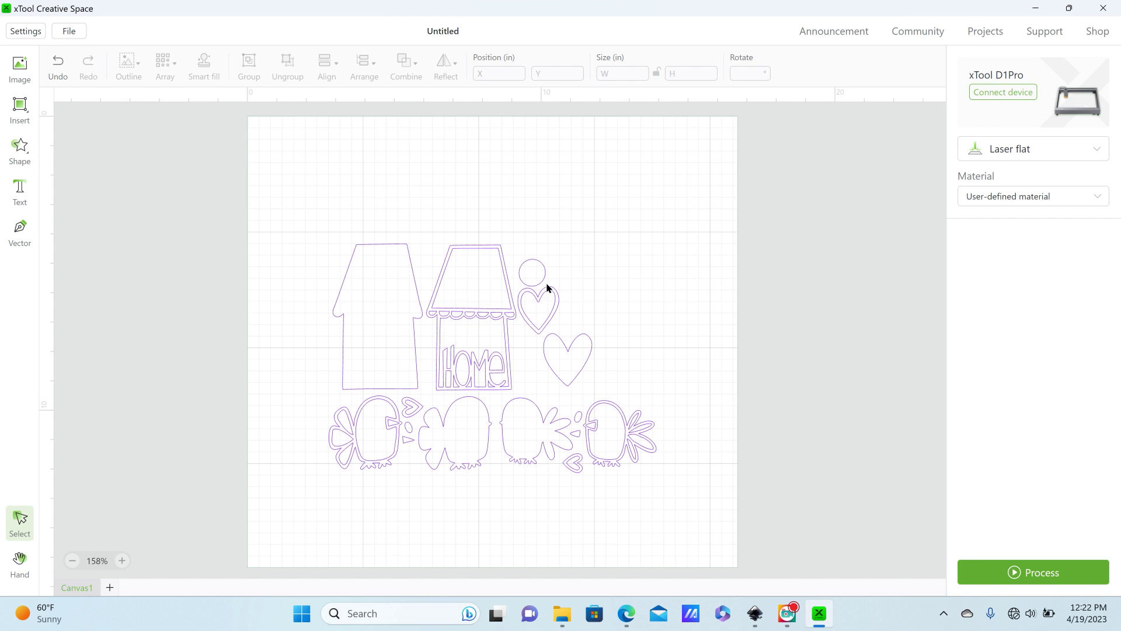
Place the small circle and the small heart inside the Home house.
key(Tab)
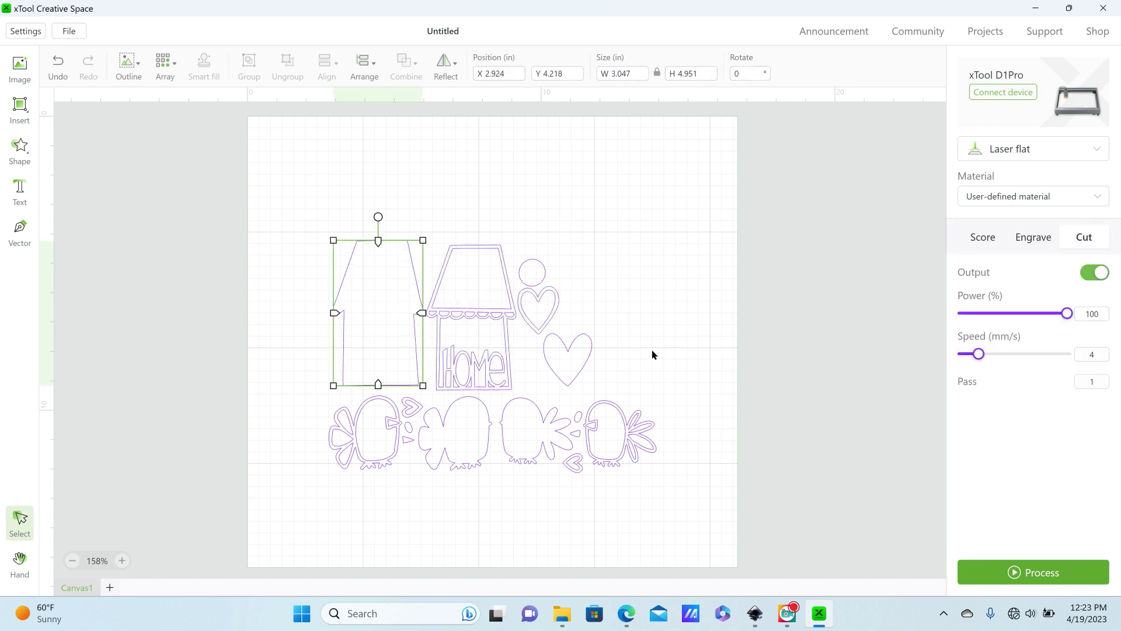
drag(528, 279, 469, 342)
click(533, 343)
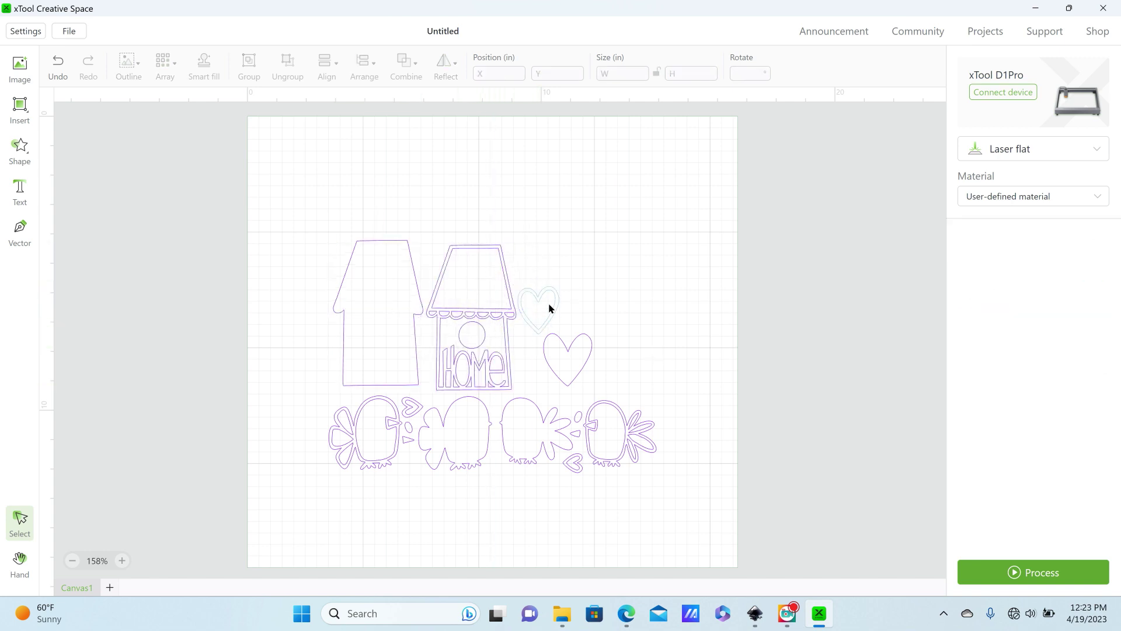
drag(523, 290, 475, 271)
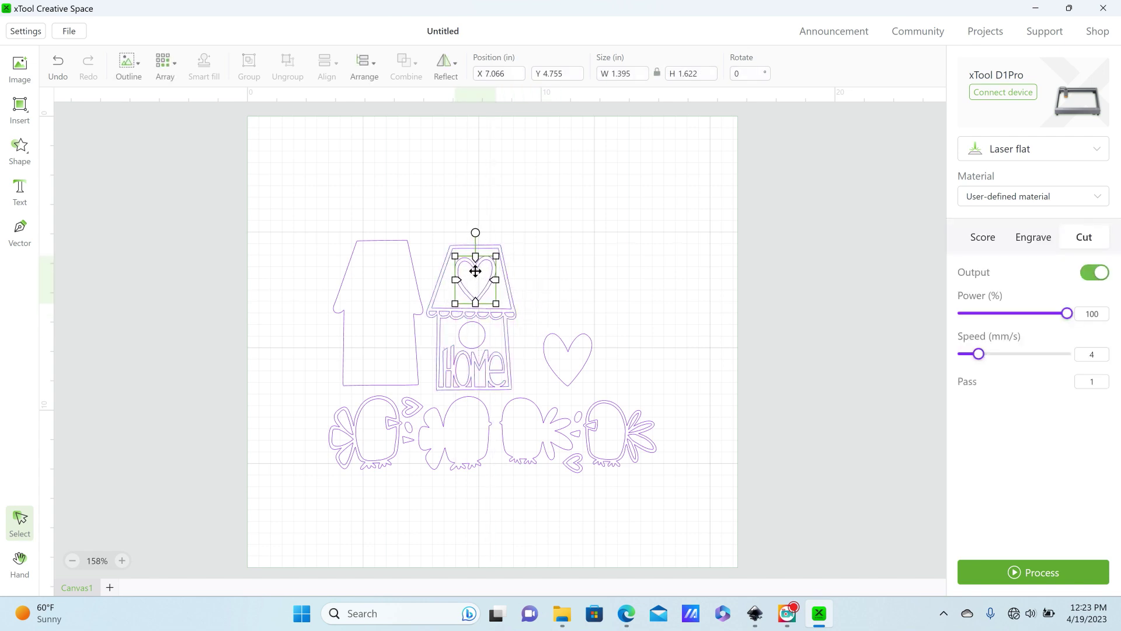
click(478, 305)
Position the small eye pieces inside the first and fourth birds.
click(573, 355)
click(573, 362)
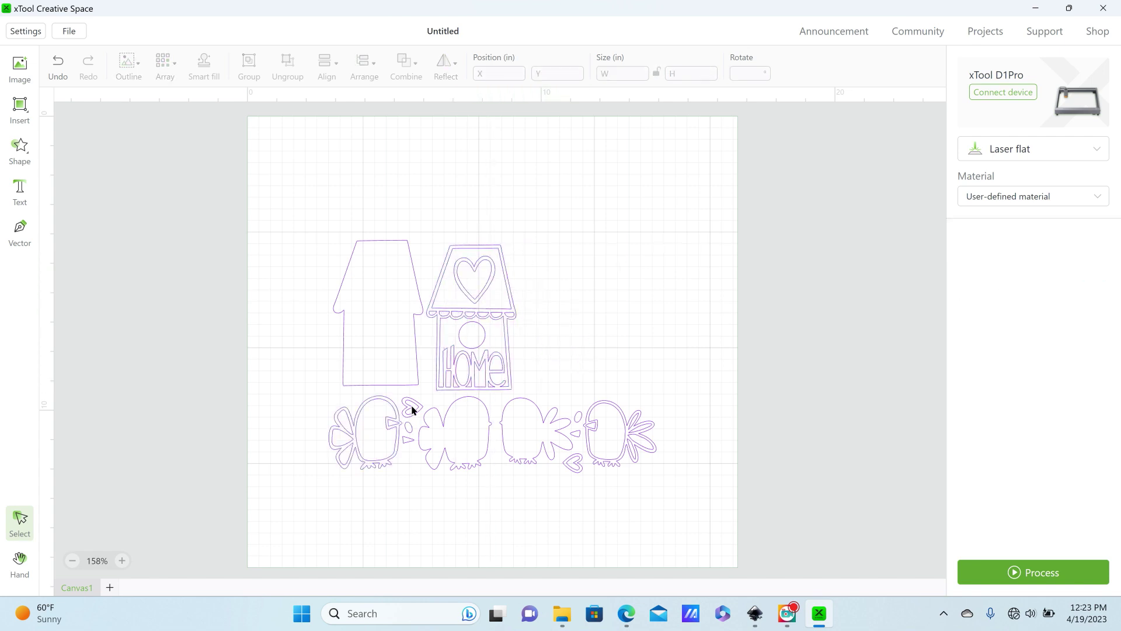
drag(412, 409, 600, 342)
scroll(376, 444, up, 3)
click(398, 450)
scroll(397, 474, up, 2)
scroll(398, 474, up, 2)
scroll(671, 432, right, 5)
drag(514, 421, 614, 395)
click(525, 467)
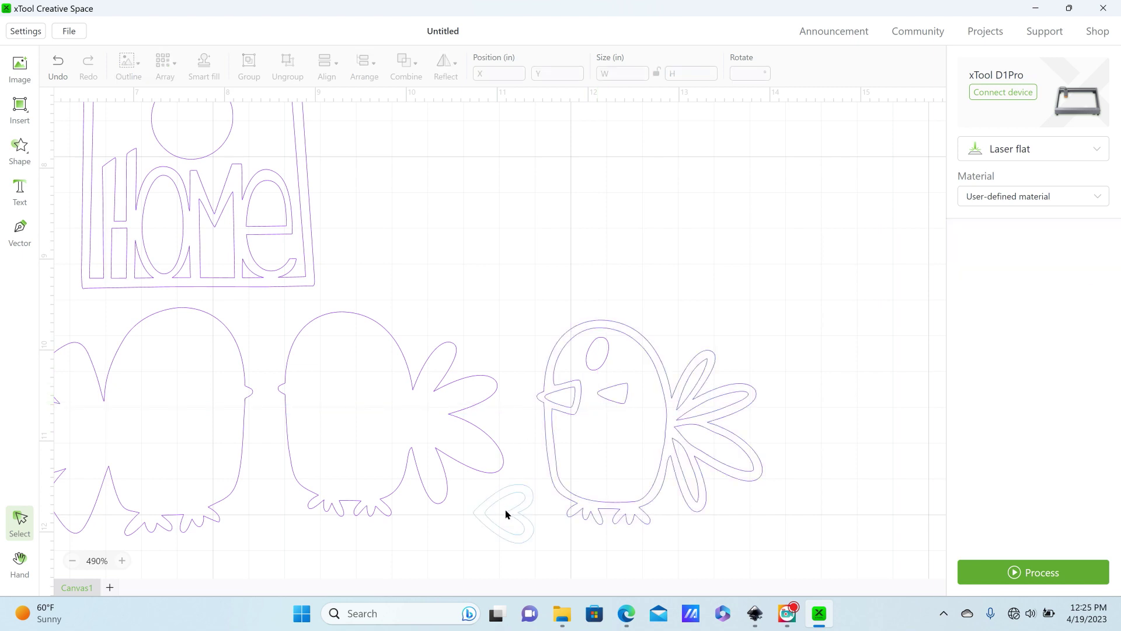
Tuck the small heart into the fourth bird, then select both houses with their inner pieces.
drag(505, 513, 625, 476)
scroll(300, 545, down, 4)
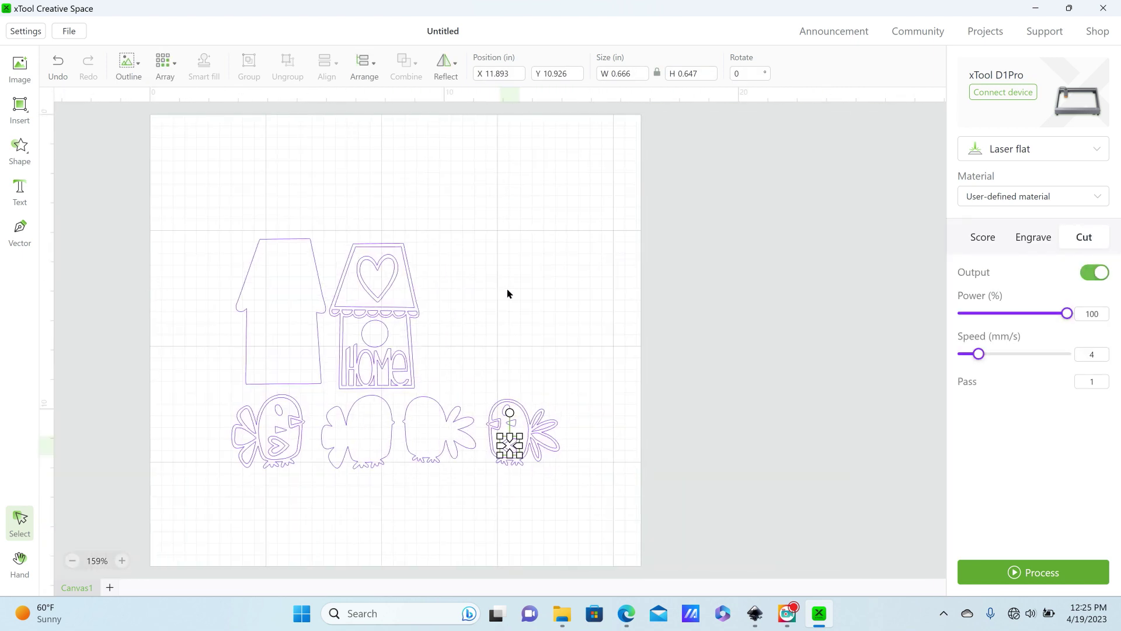
drag(230, 191, 469, 377)
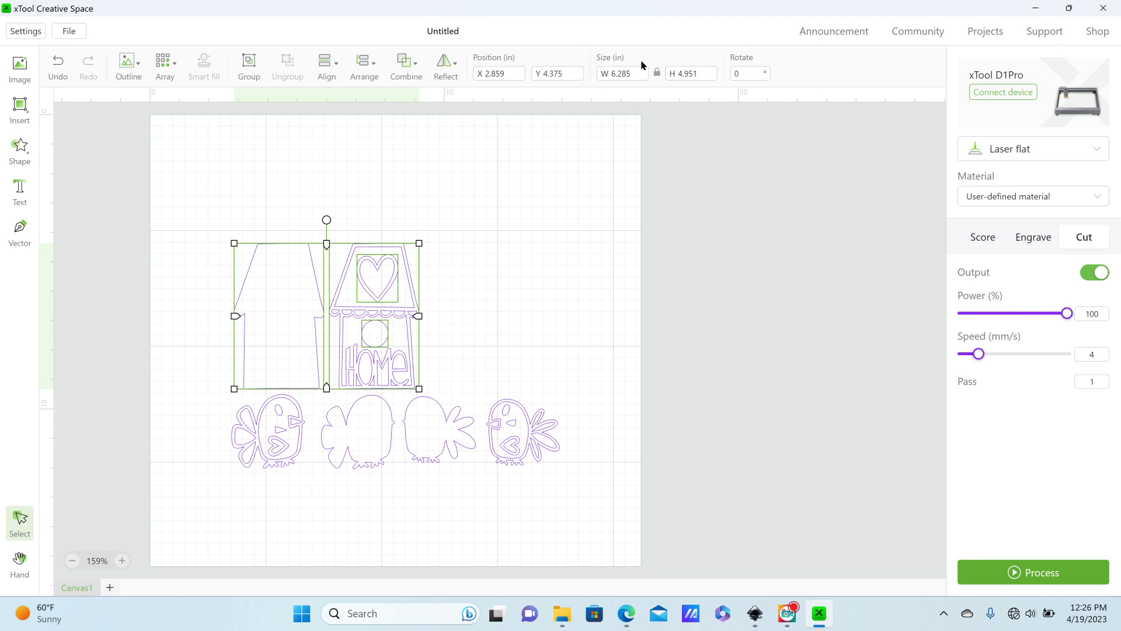
Move the house group up and to the right, keeping its width unchanged.
click(639, 74)
click(698, 92)
drag(320, 313, 387, 273)
Slide the third and fourth birds left into a tight row, then select the houses and birds.
drag(372, 430, 407, 444)
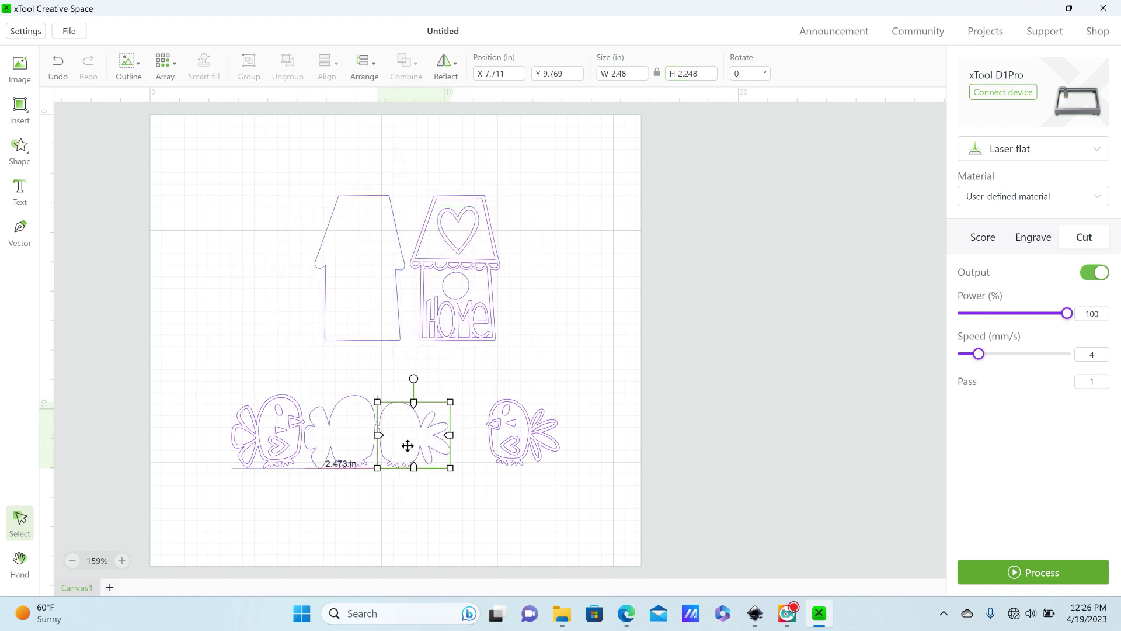
drag(526, 436, 491, 439)
drag(223, 503, 548, 373)
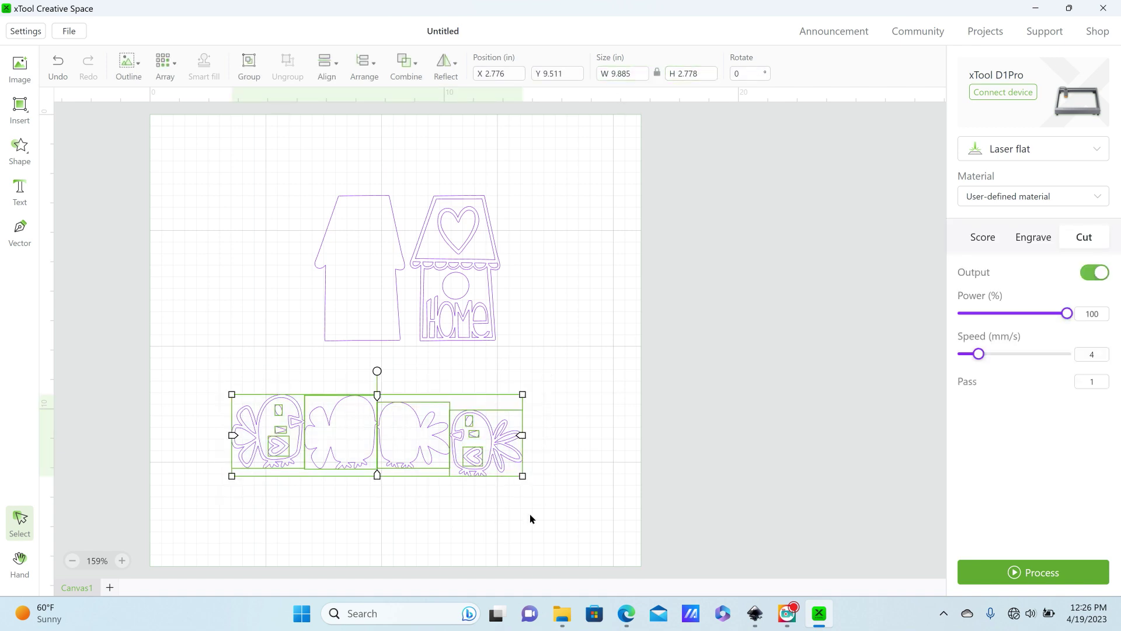
click(463, 426)
click(271, 512)
drag(228, 500, 565, 373)
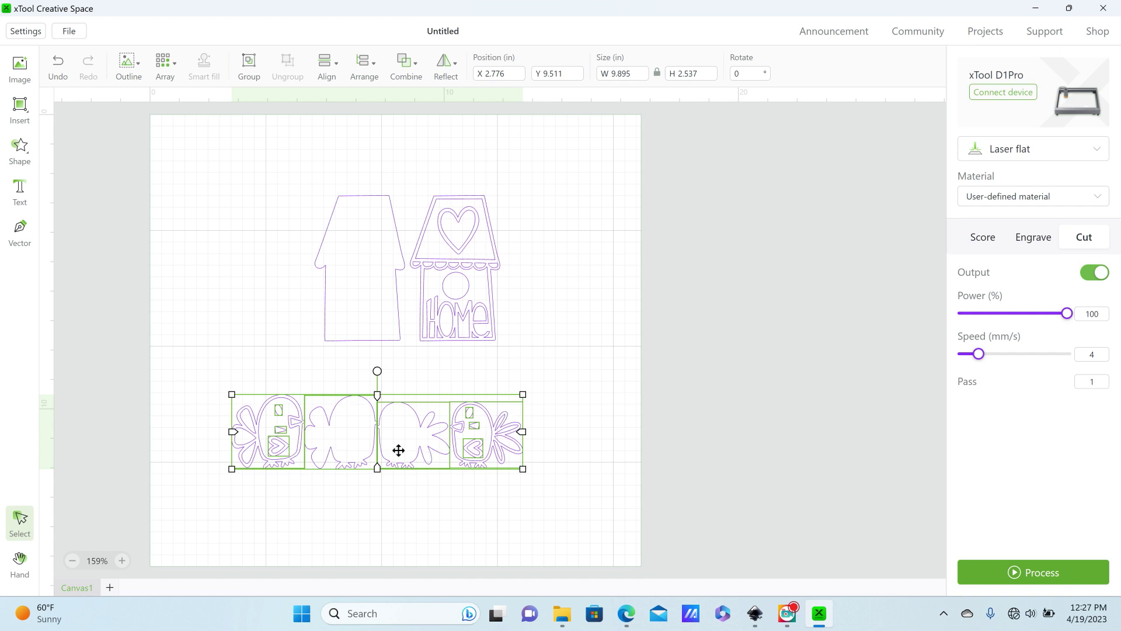
drag(261, 182, 597, 326)
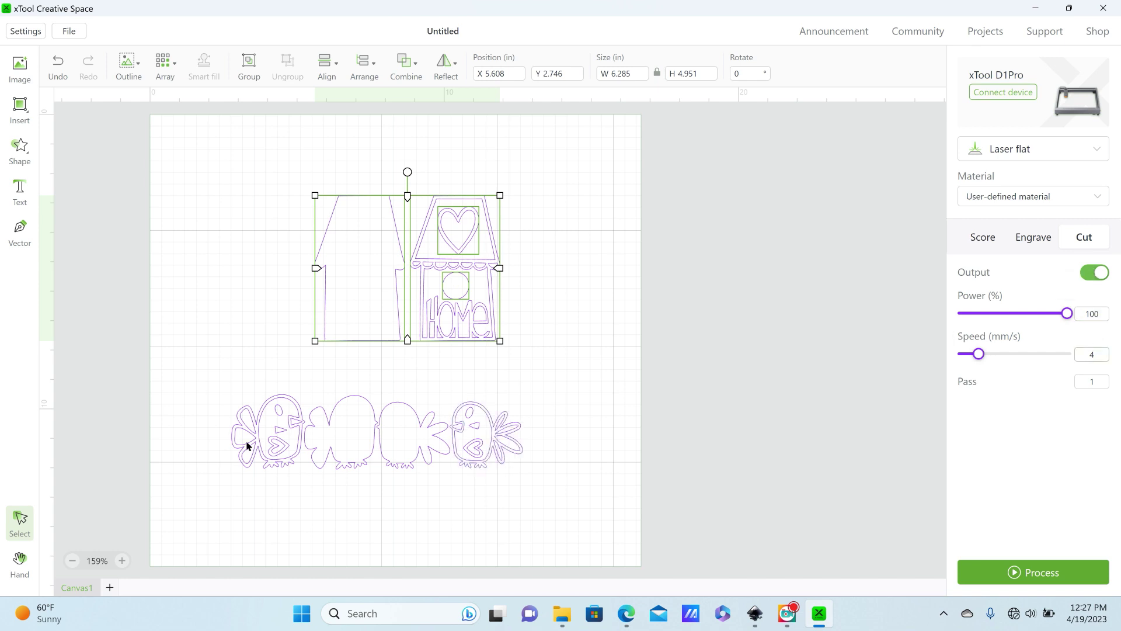
drag(204, 391, 590, 494)
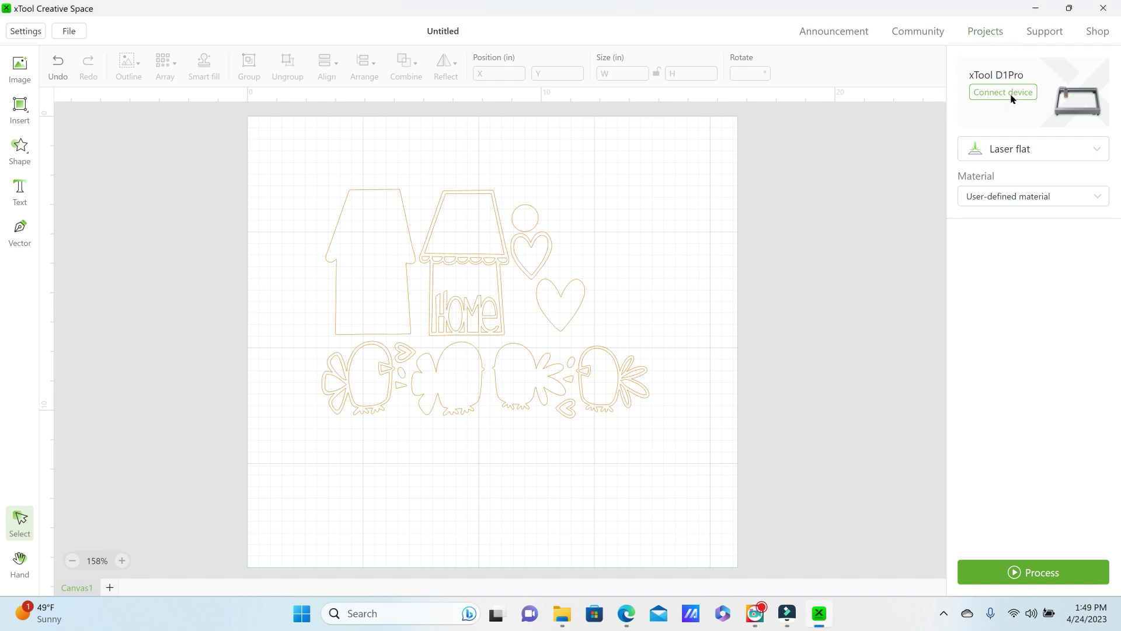
Show the General settings down to Software update, listing version v1.2.14.
click(1010, 97)
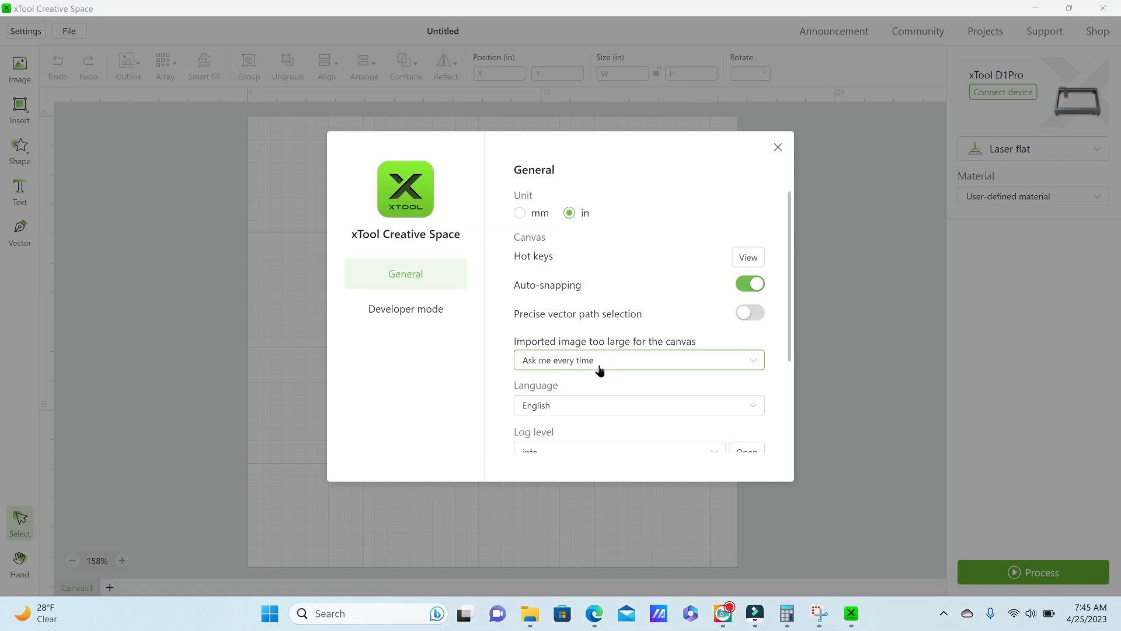
scroll(600, 369, down, 3)
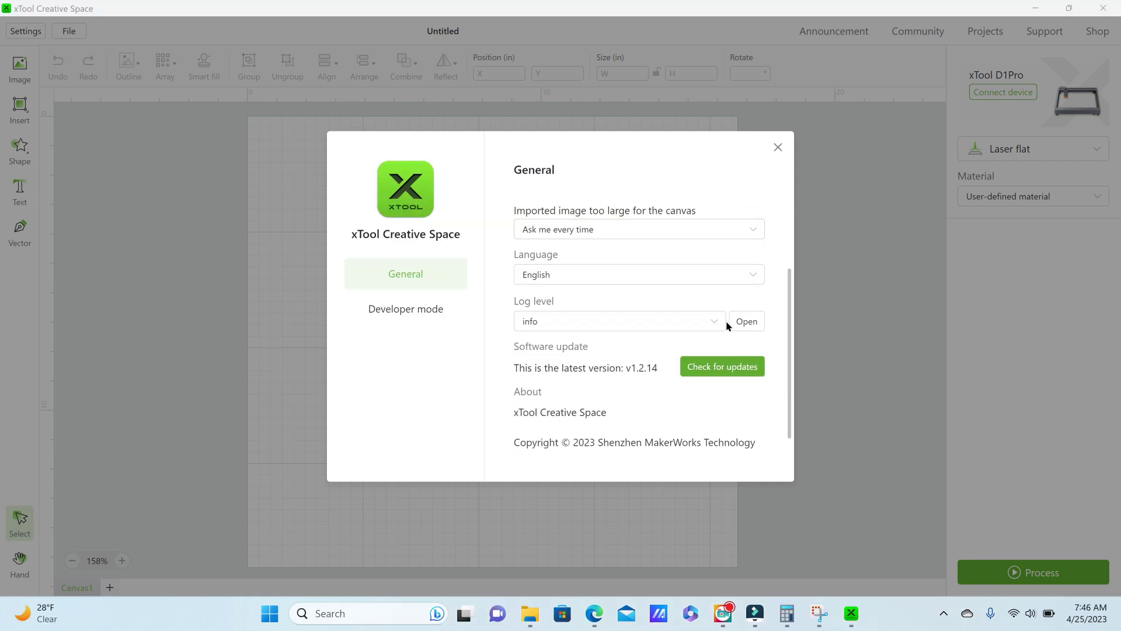
Check for updates to confirm v1.2.14 is the latest version.
click(724, 372)
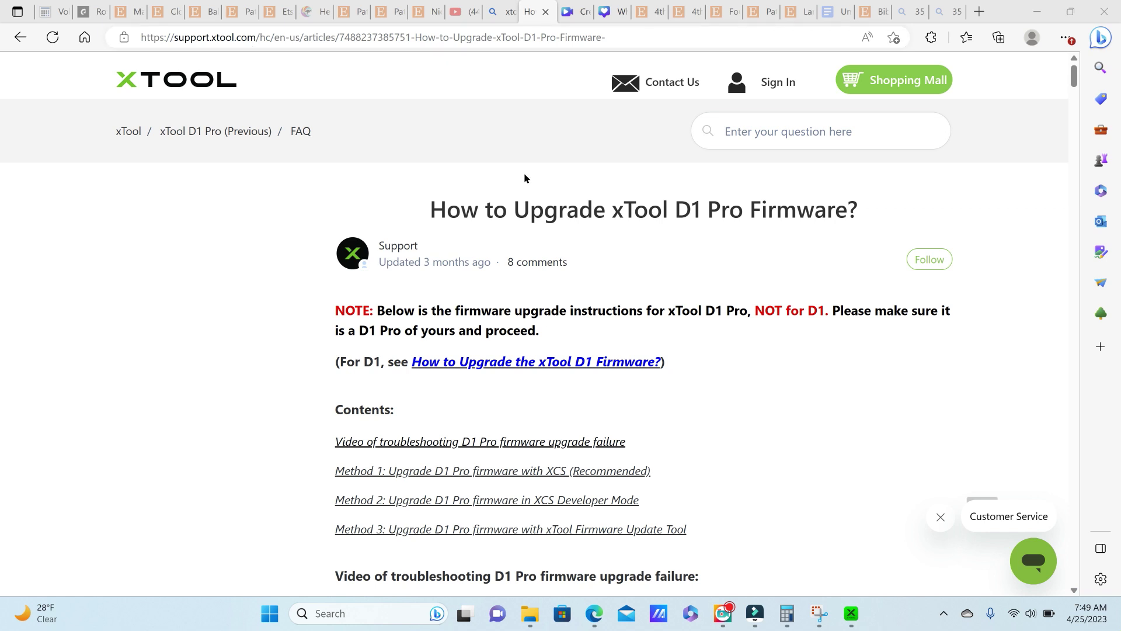
Jump to 'Method 1: Upgrade D1 Pro firmware with XCS' and read through its steps.
scroll(524, 178, down, 1)
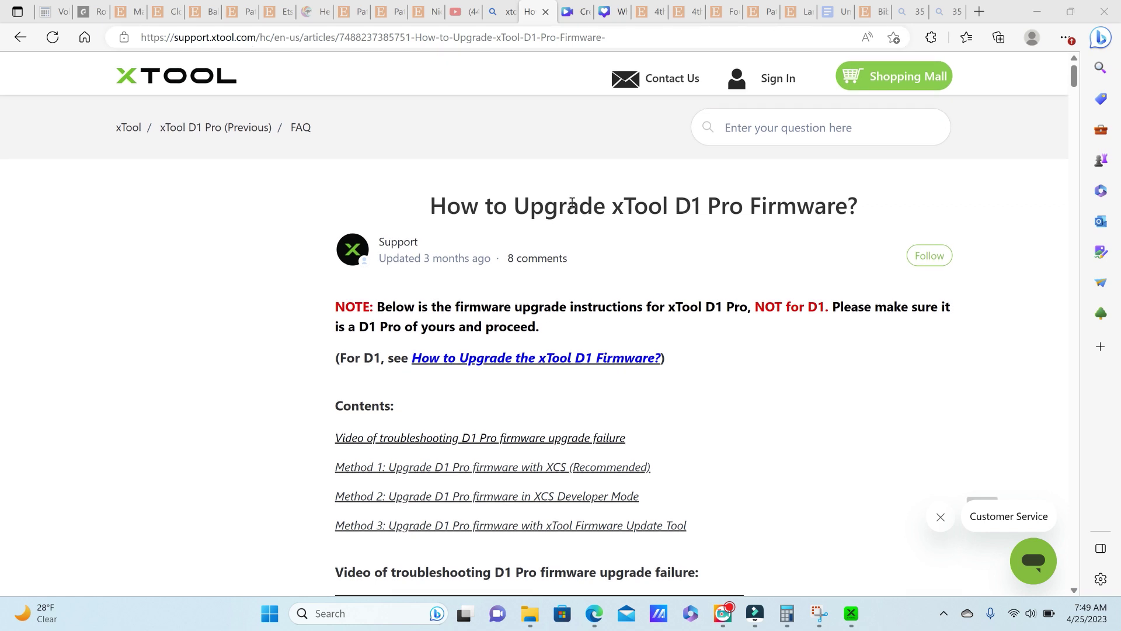
scroll(573, 254, down, 2)
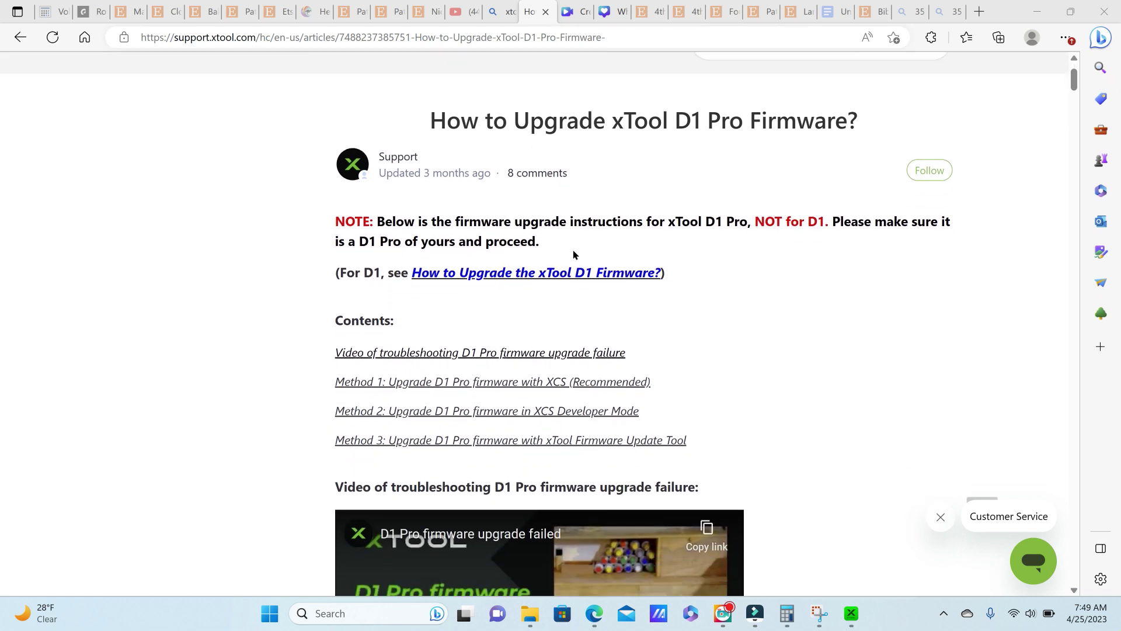
click(522, 381)
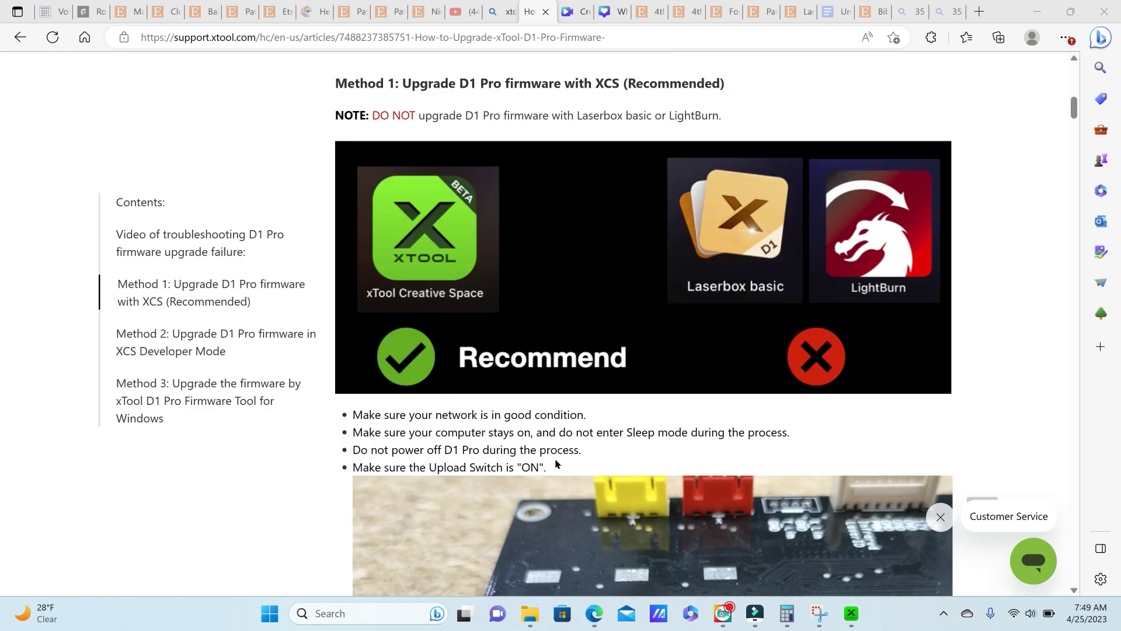
scroll(605, 466, down, 3)
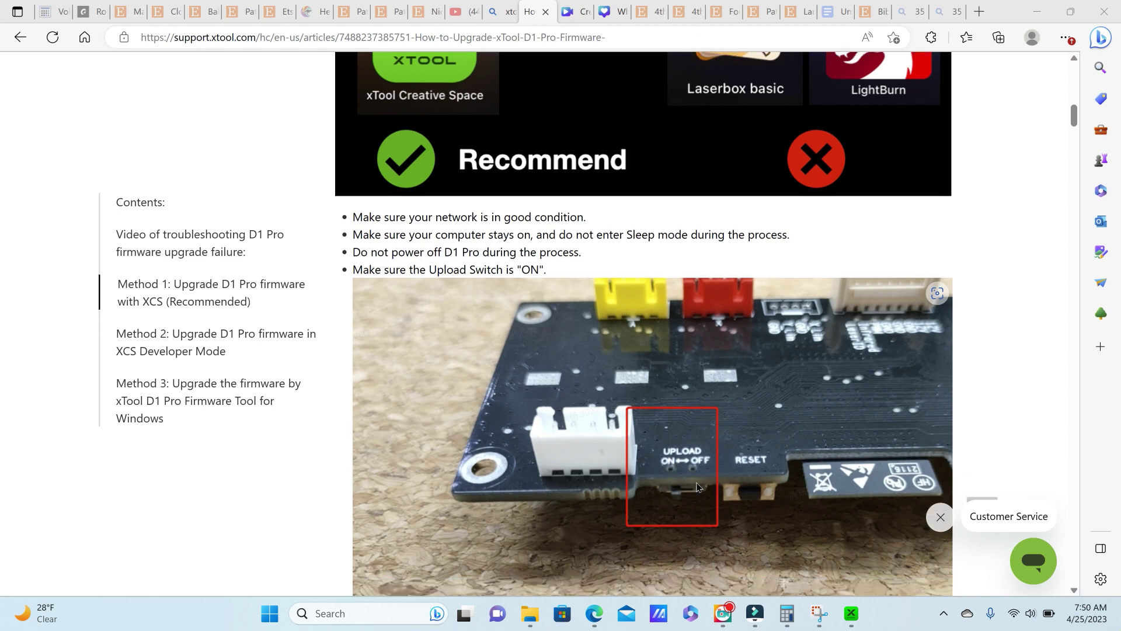
scroll(697, 487, down, 6)
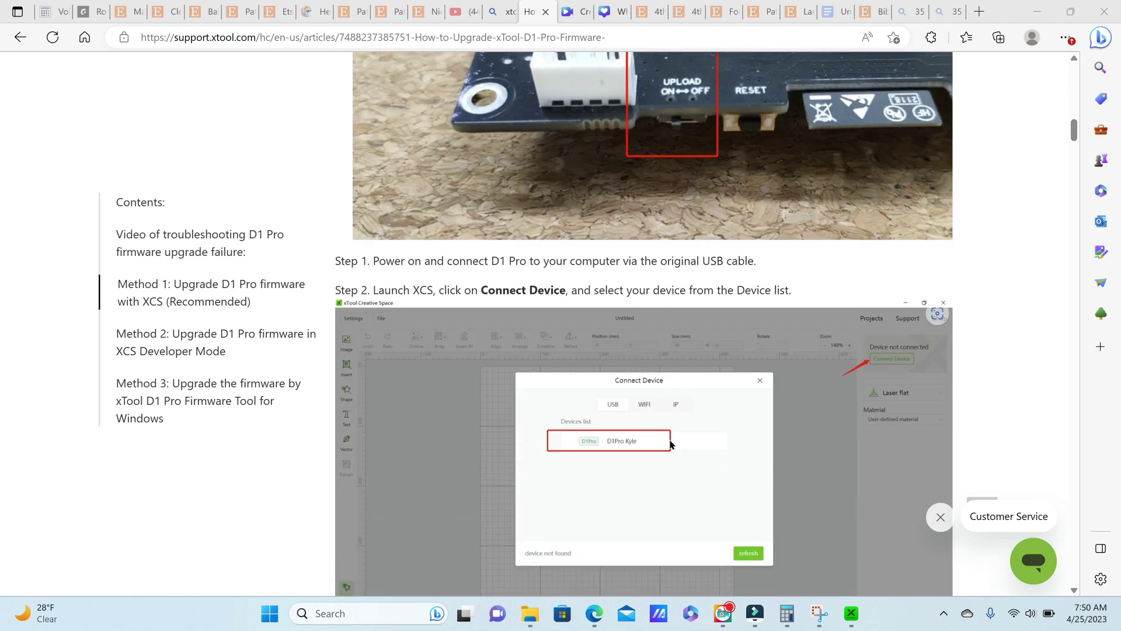
scroll(703, 465, down, 7)
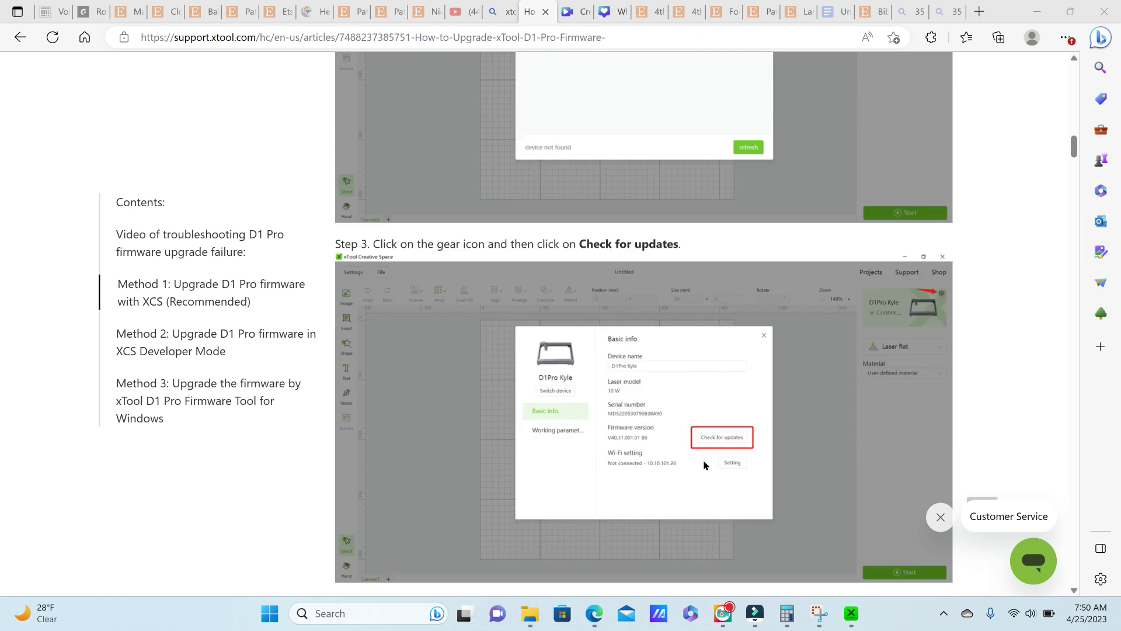
scroll(643, 323, down, 6)
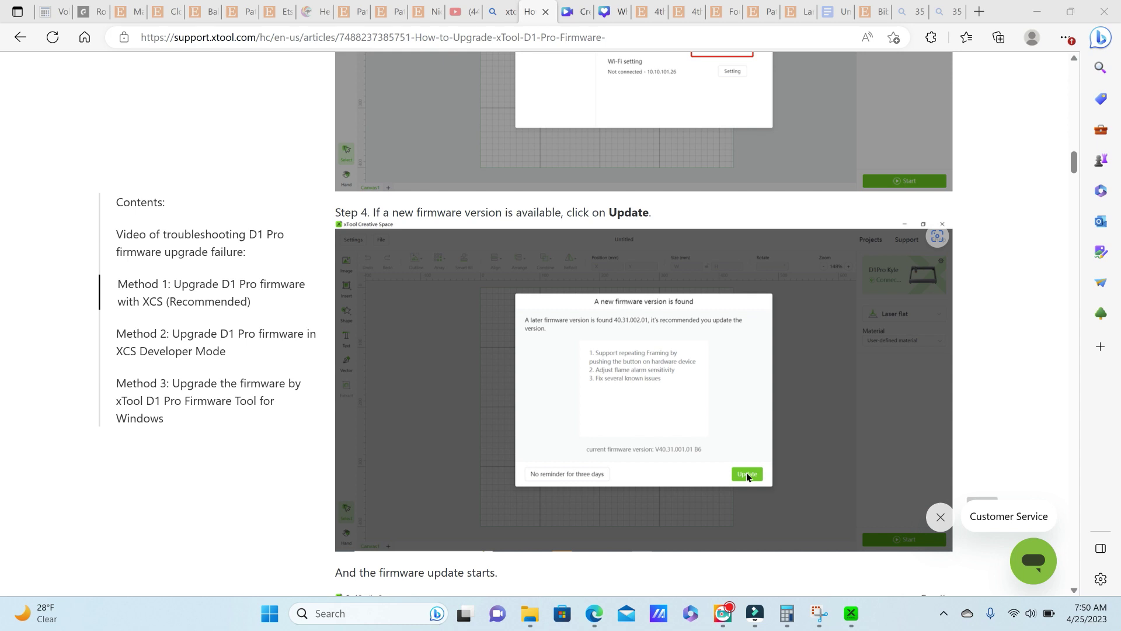
scroll(746, 472, down, 1)
scroll(746, 471, down, 6)
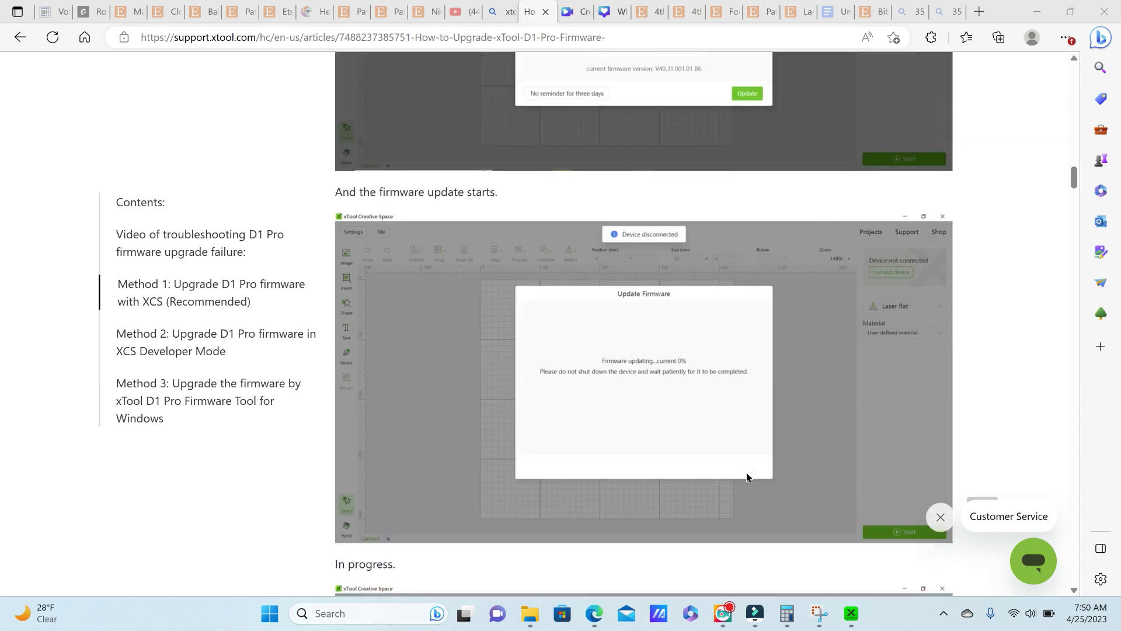
scroll(746, 472, down, 6)
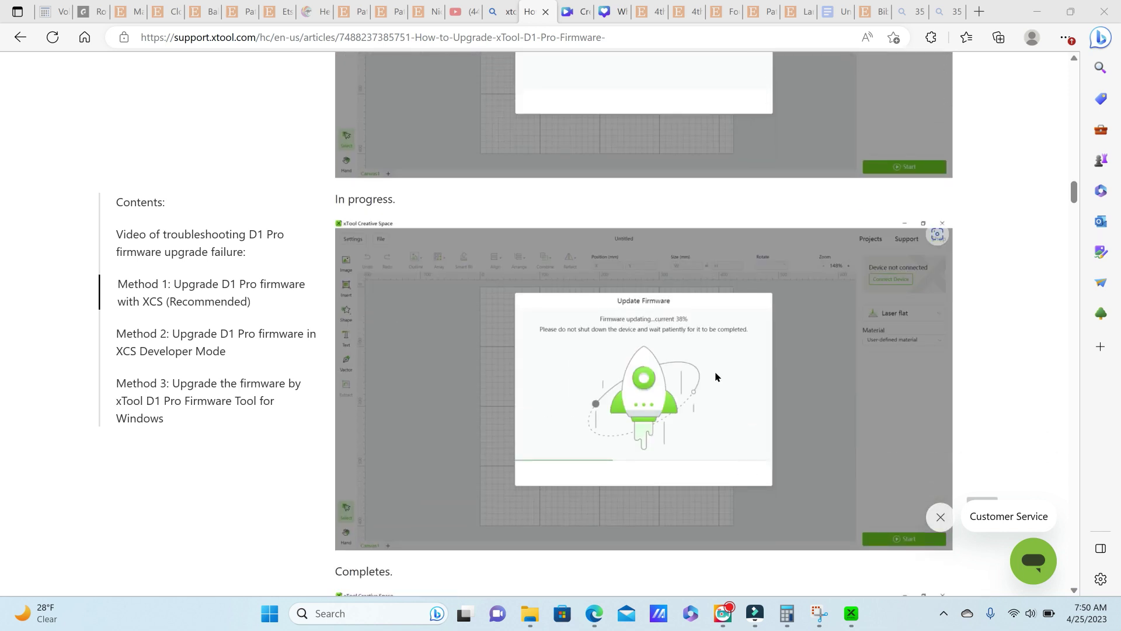
scroll(716, 376, down, 6)
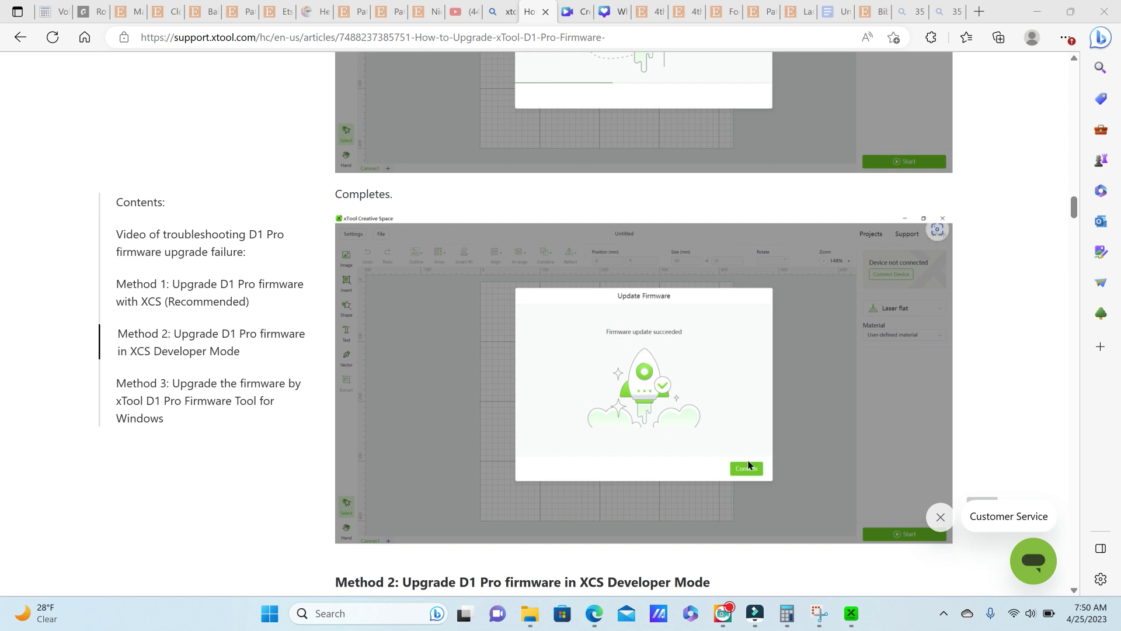
scroll(749, 467, down, 4)
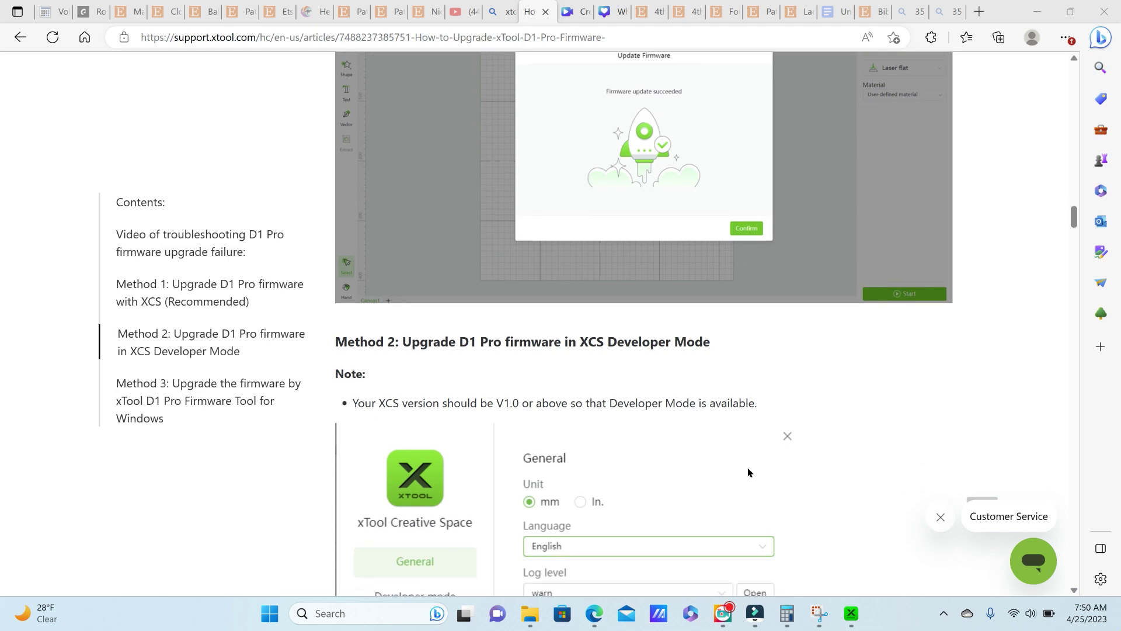
scroll(749, 472, up, 20)
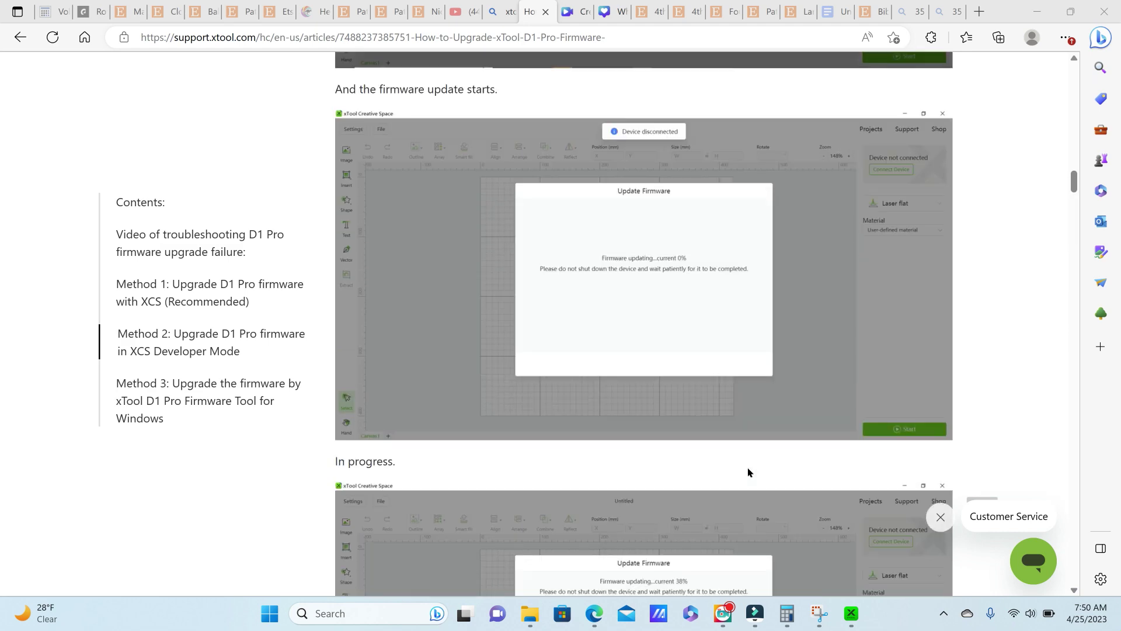
scroll(748, 472, up, 12)
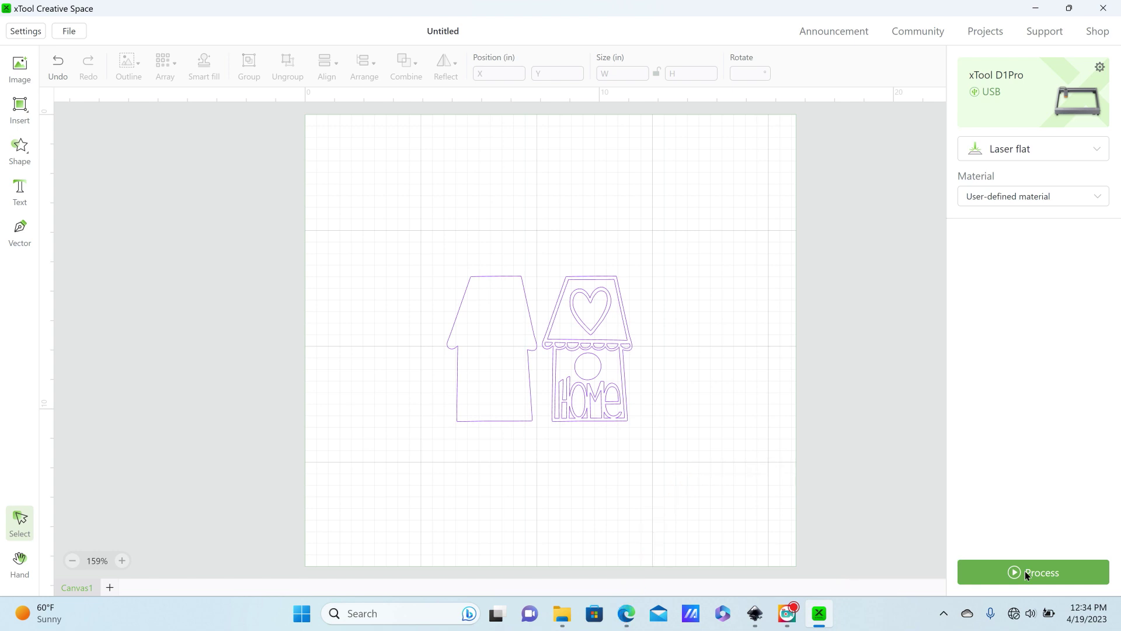
Open the processing Preview for both house designs.
click(1025, 573)
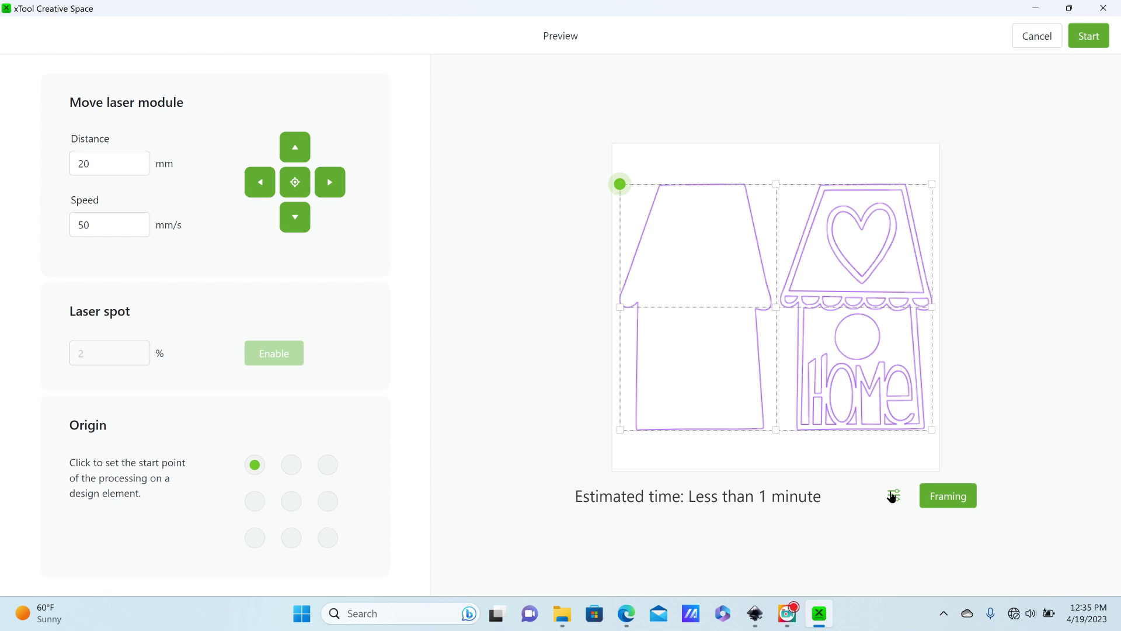
Frame the houses on the D1 Pro, finish framing, and start cutting them.
click(942, 498)
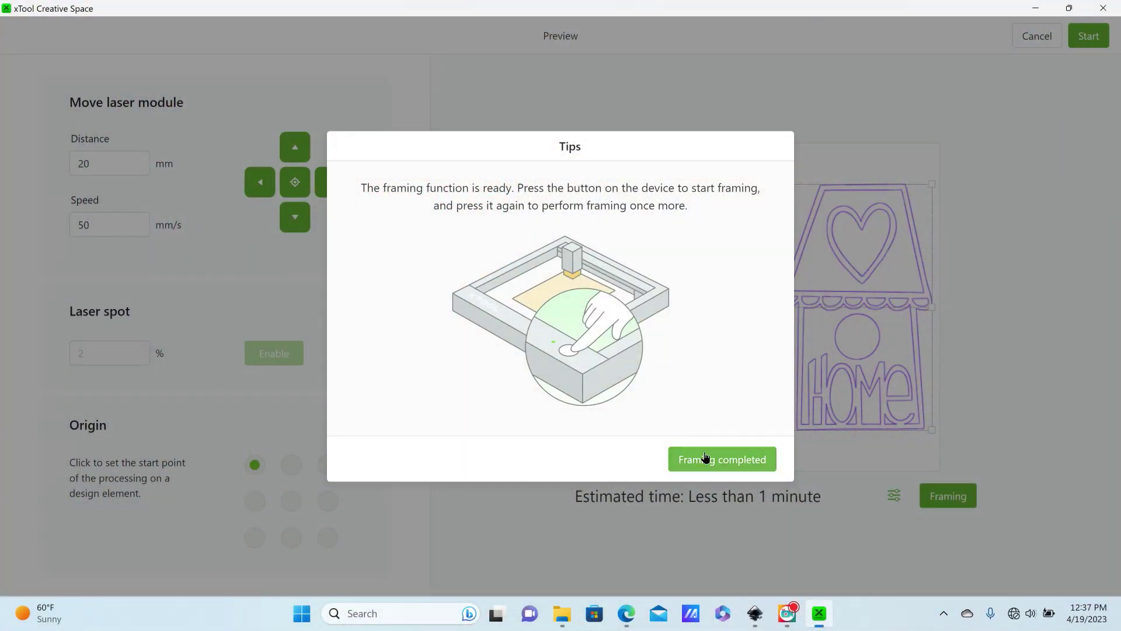
click(705, 457)
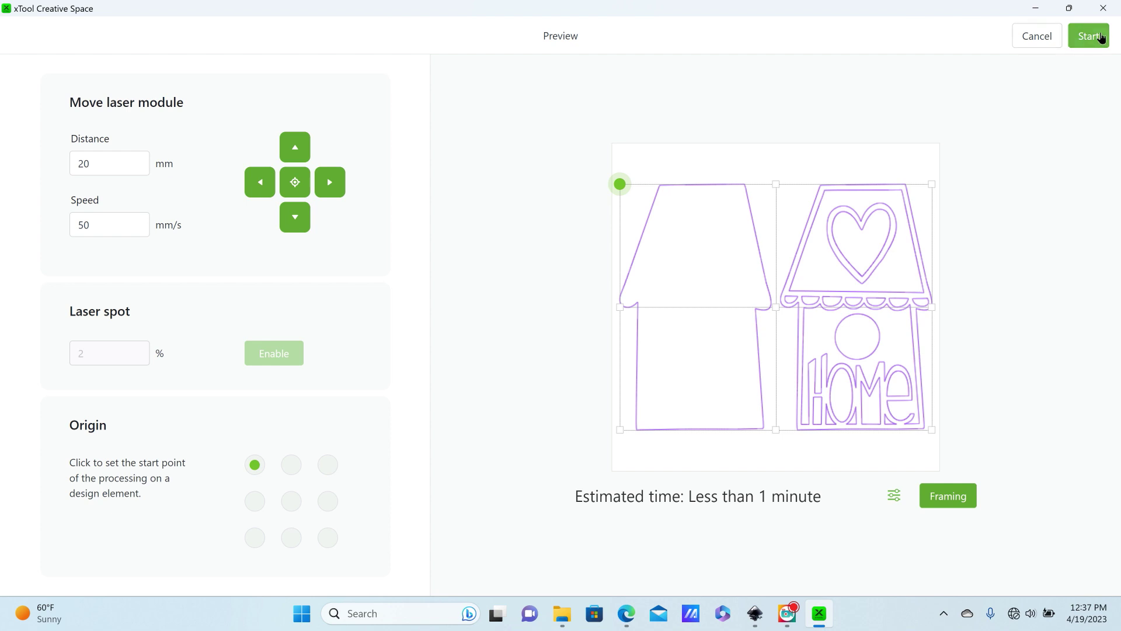
click(1089, 36)
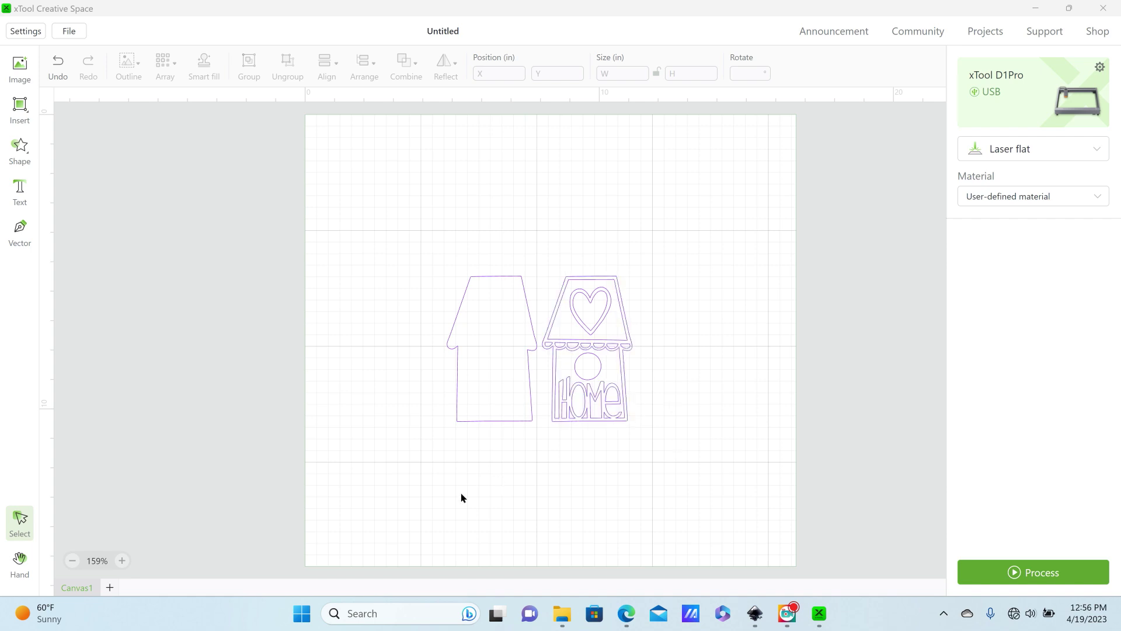
Bring back the bird designs, delete both houses, and move the four-bird row to the canvas middle.
key(ctrl+z)
key(ctrl+z)
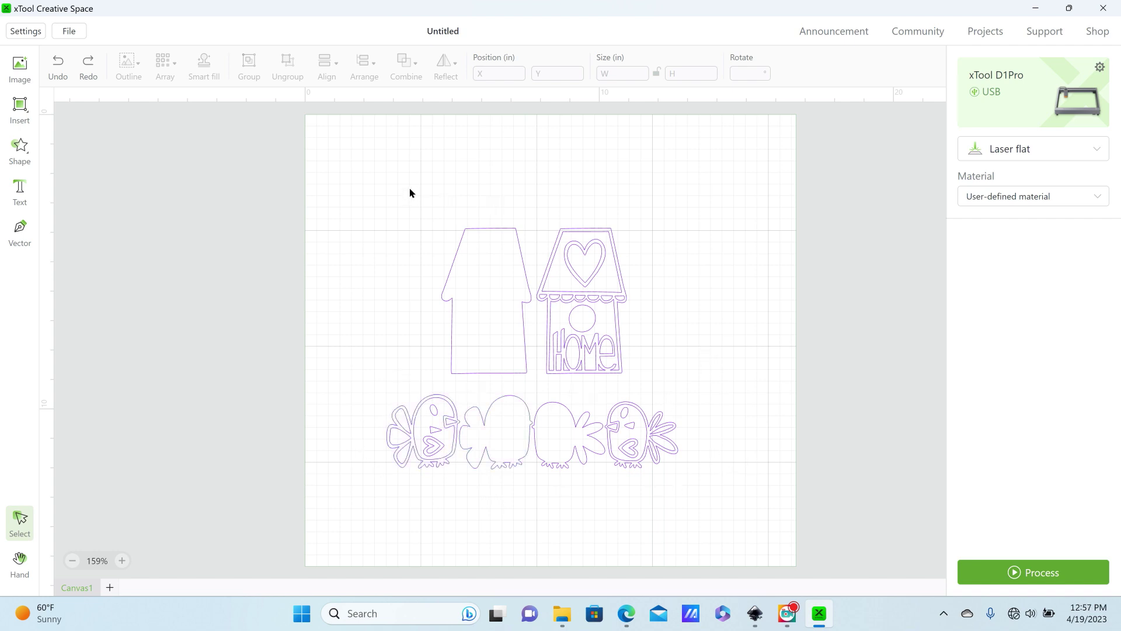
drag(596, 295, 653, 383)
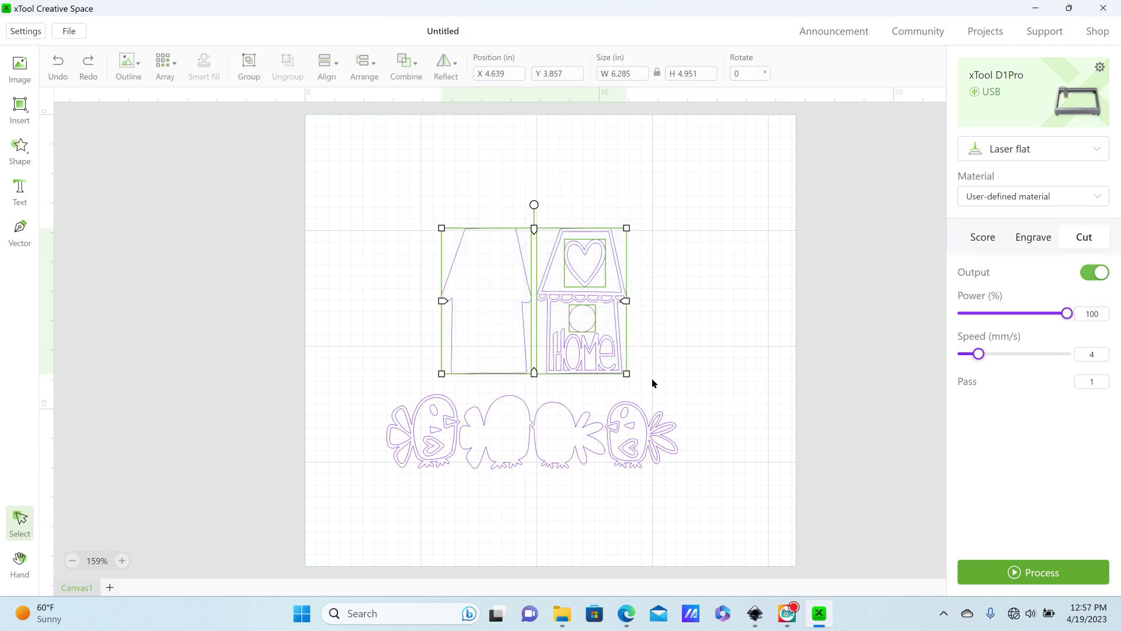
key(Delete)
drag(565, 435, 580, 356)
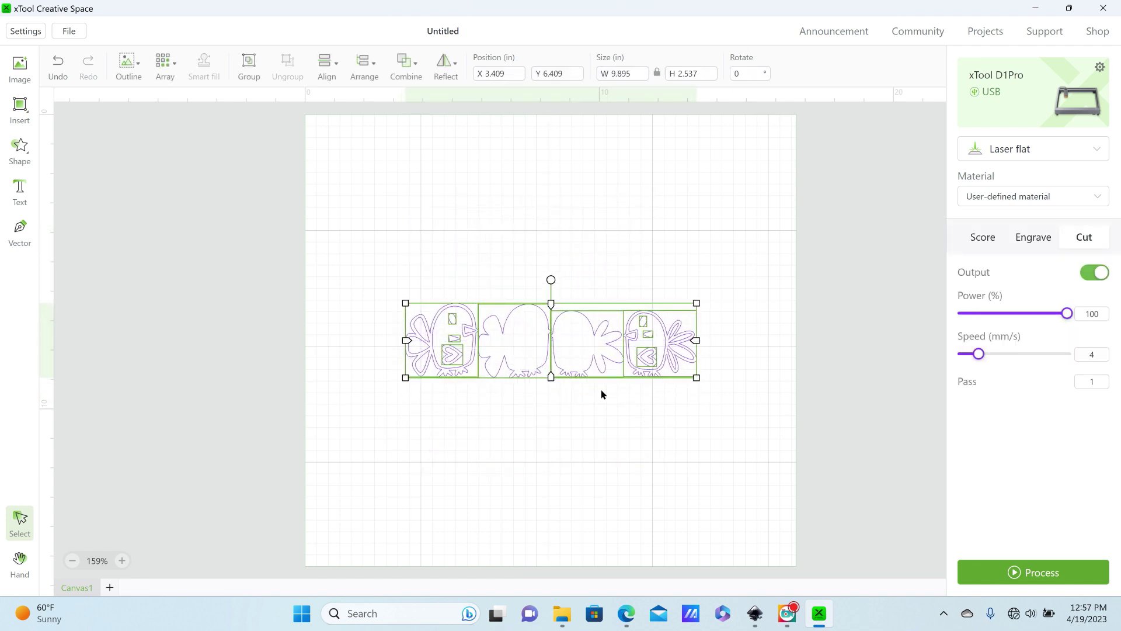
click(611, 430)
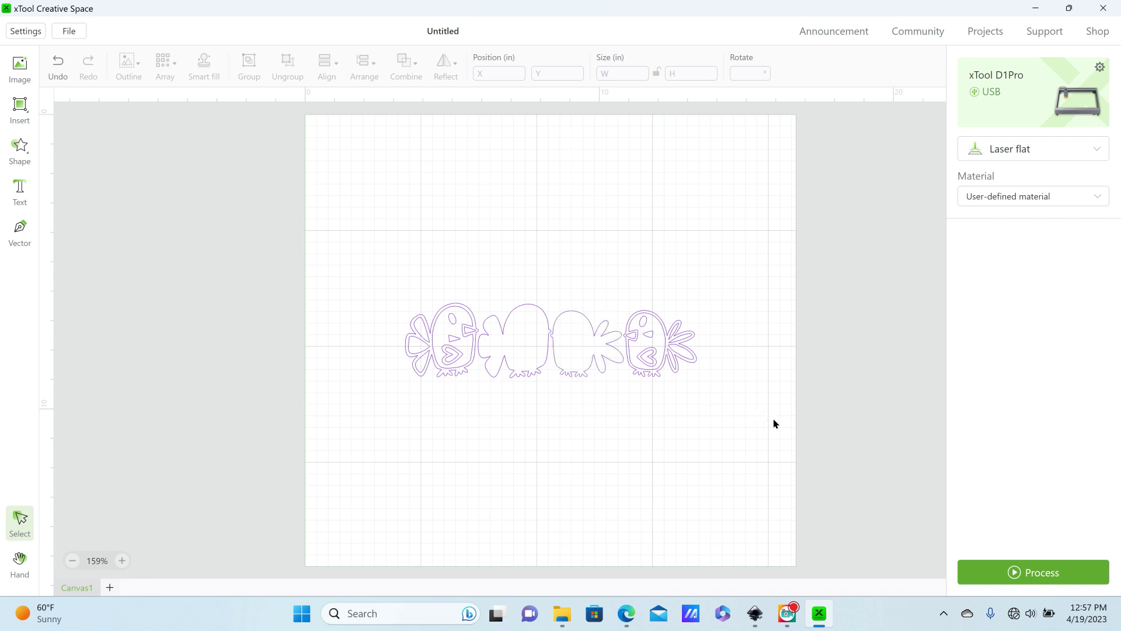
Preview the four-bird row for processing and get framing ready on the D1 Pro.
click(1028, 572)
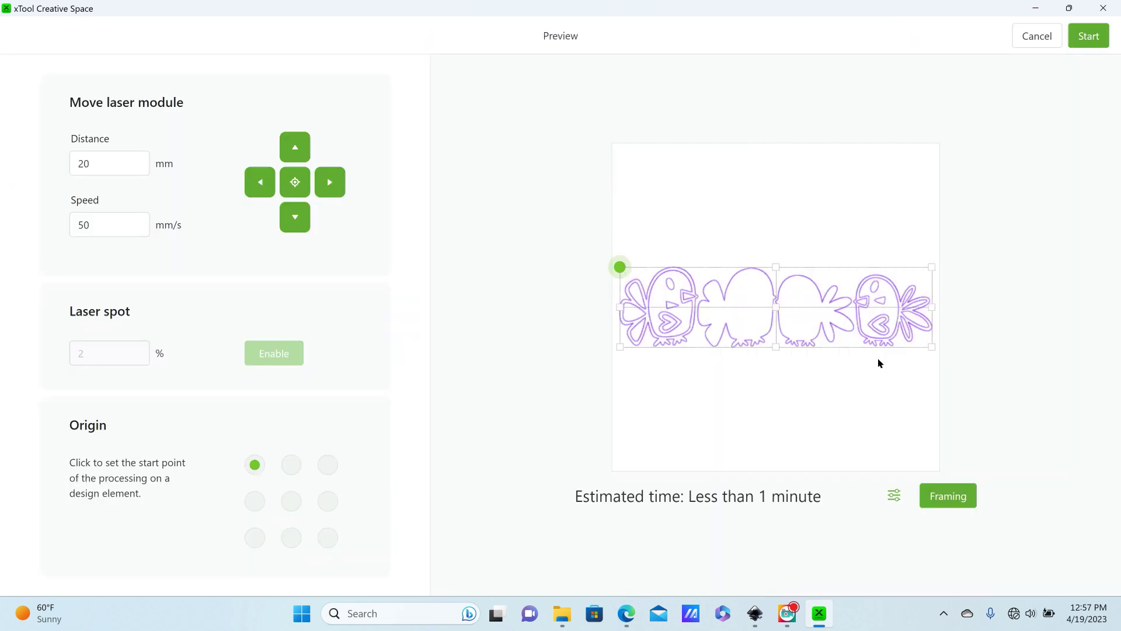
click(959, 497)
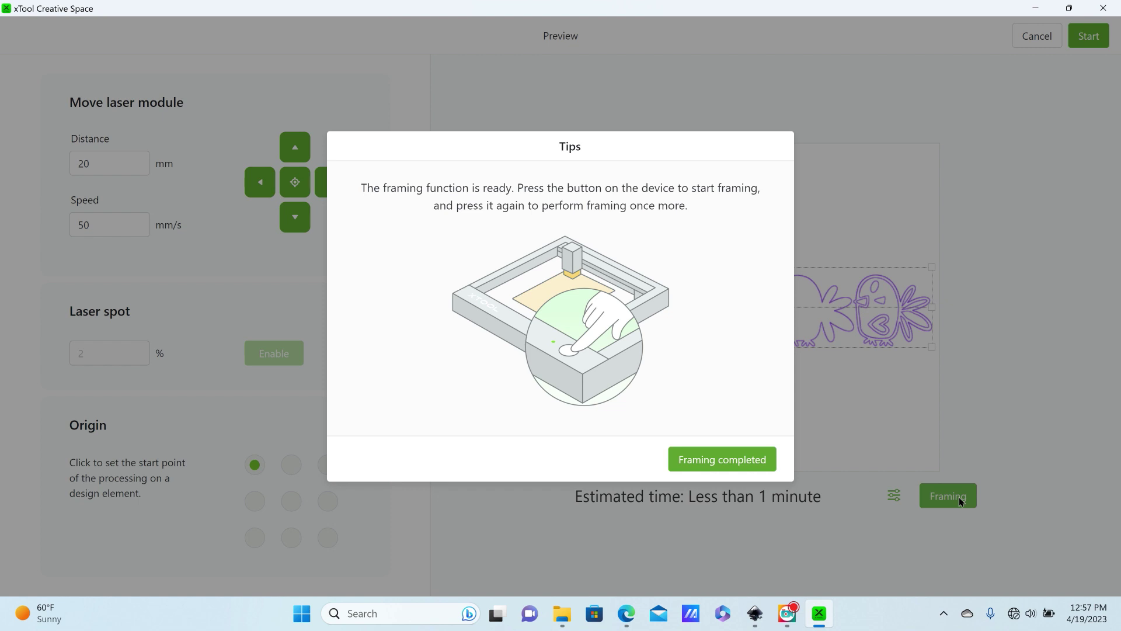